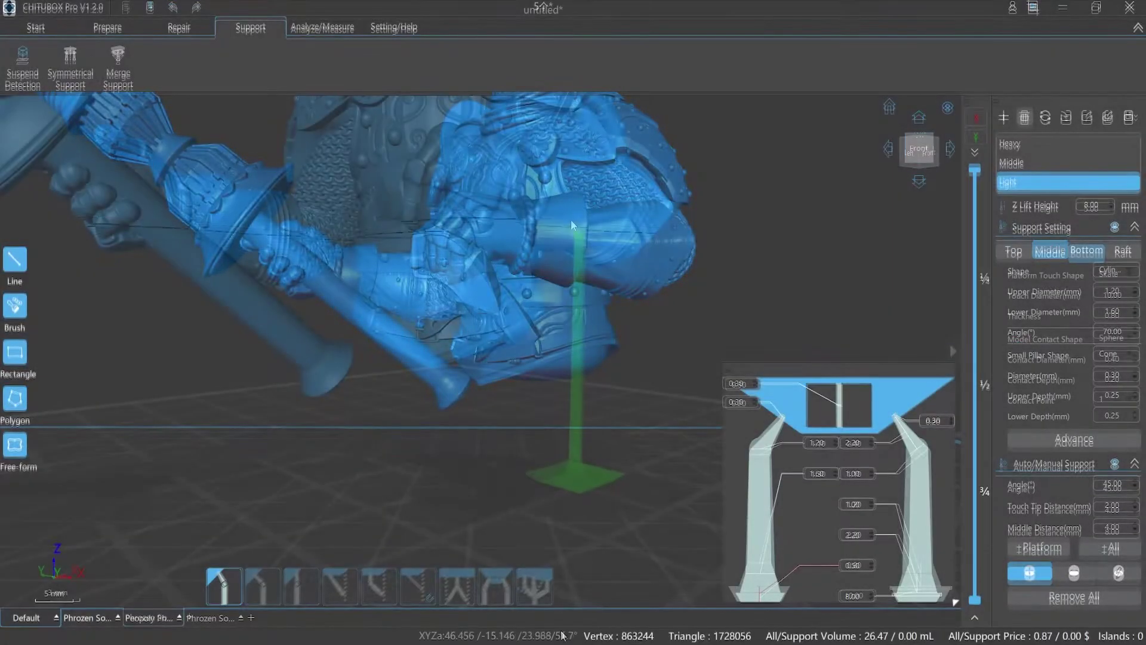
Step: Add one manual support pillar from the build platform to the underside of the armoured figure
click(571, 216)
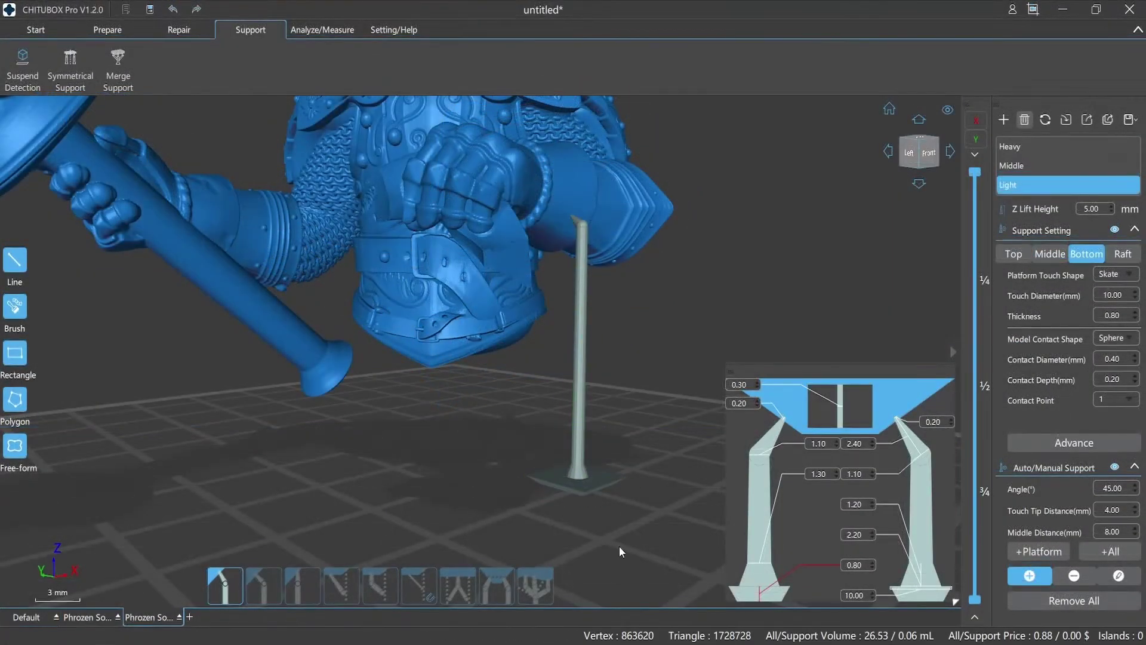
Step: Select the support base and try platform touch shapes Cone, Cube, Cylinder, Prism and None, ending on Skate
click(1117, 576)
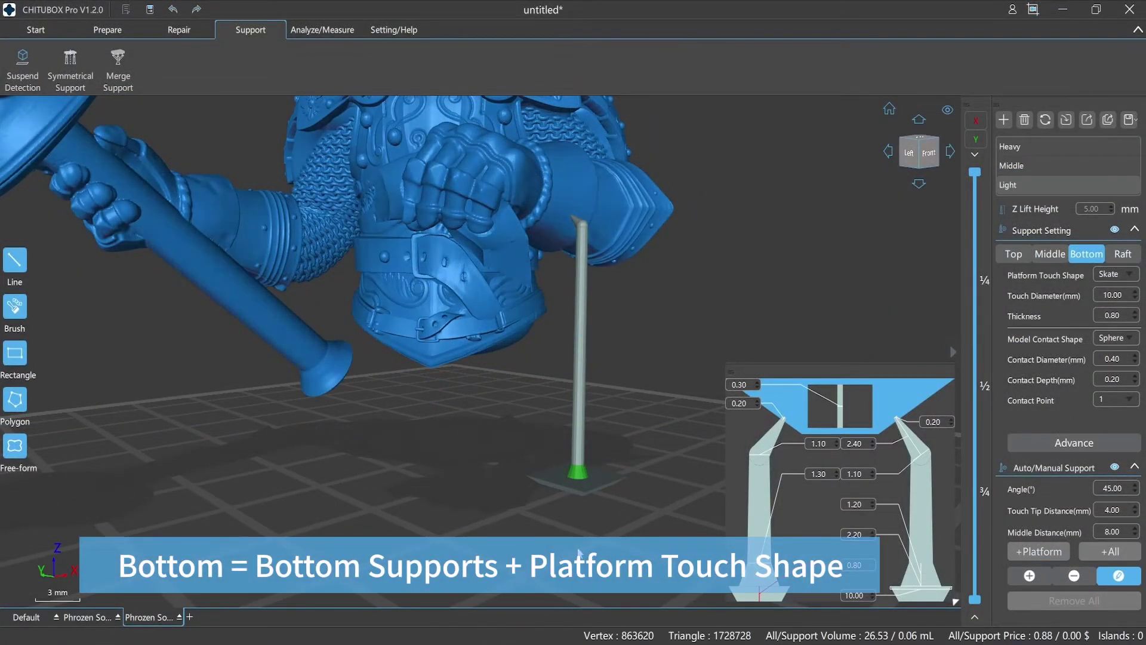
click(574, 485)
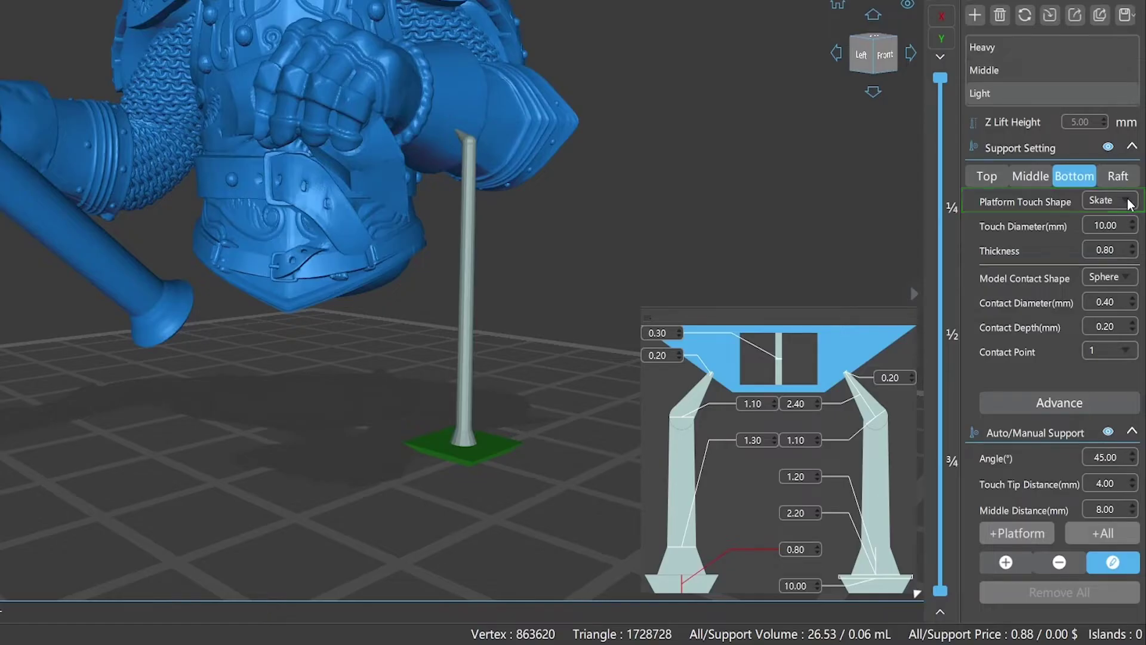
click(1130, 205)
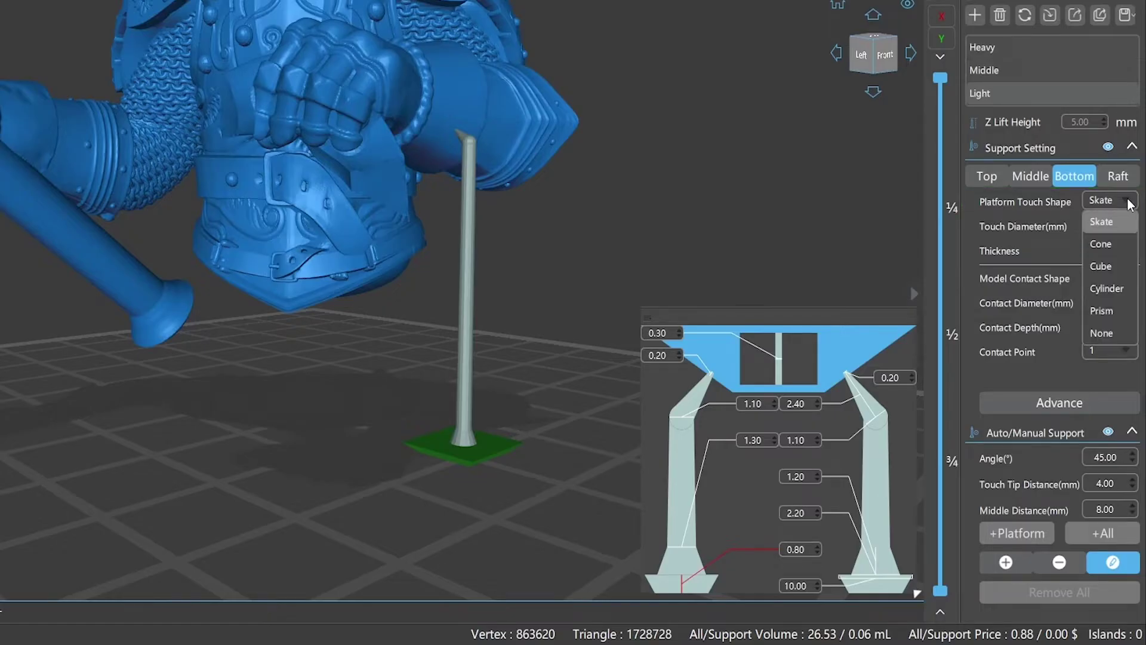
click(1114, 245)
click(1126, 202)
click(1111, 267)
click(1126, 201)
click(1111, 289)
click(1125, 202)
click(1113, 311)
click(1126, 202)
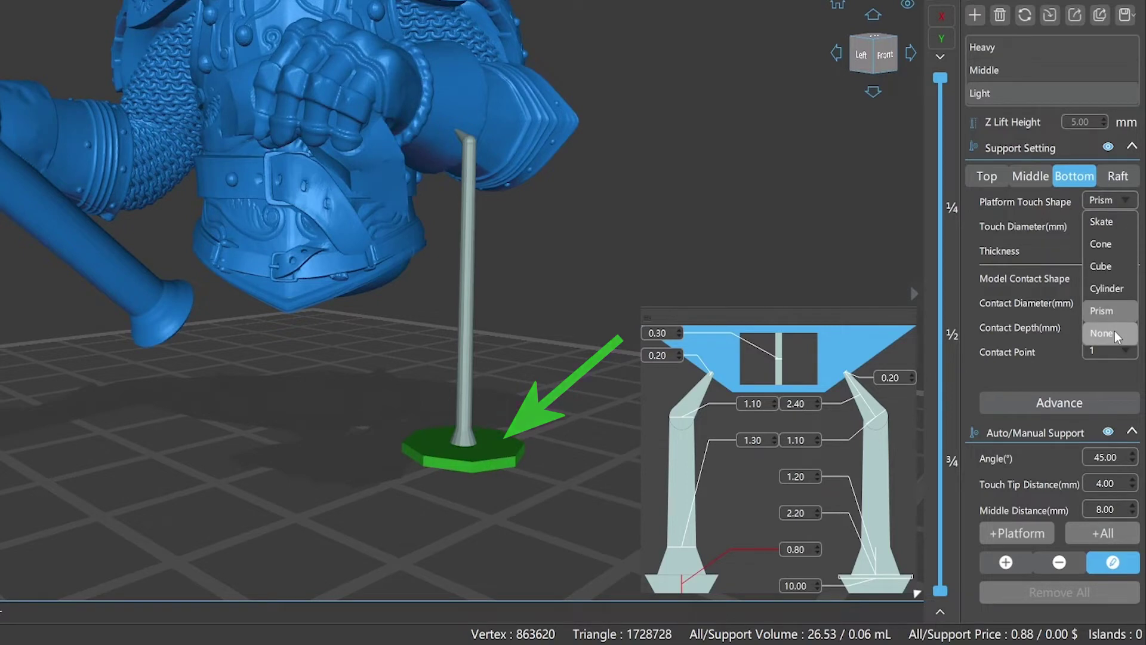
click(1111, 333)
click(1126, 201)
click(1112, 223)
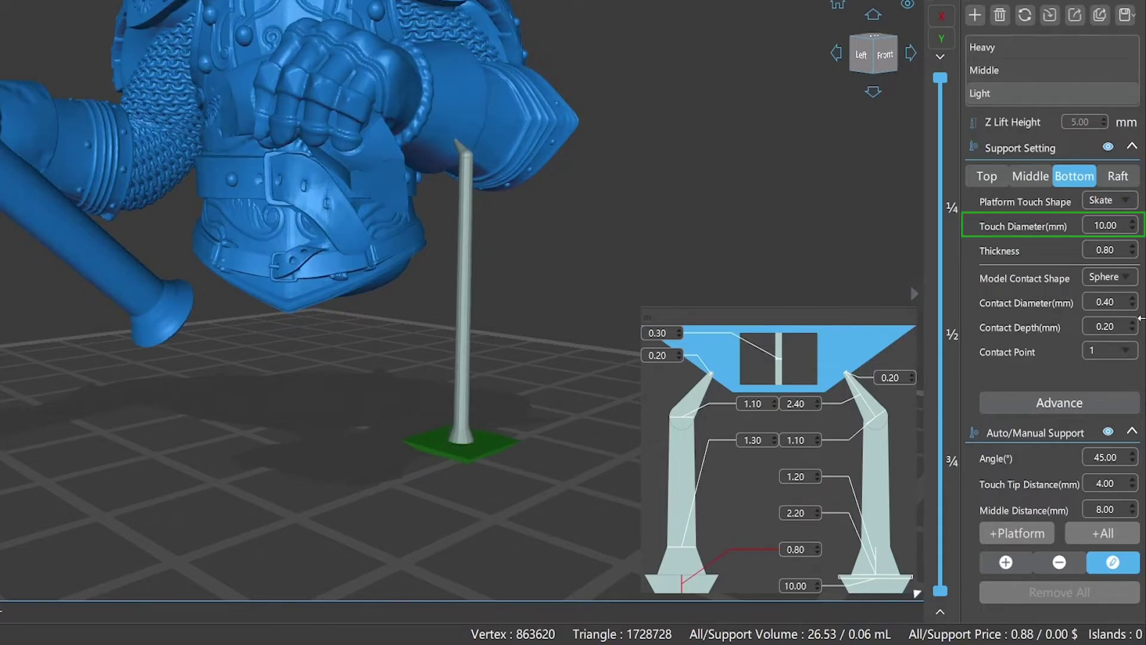
Step: Set the base touch diameter to 8.00 and thickness to 1.50, then lower thickness to 1.00
double_click(1128, 226)
text(8.00)
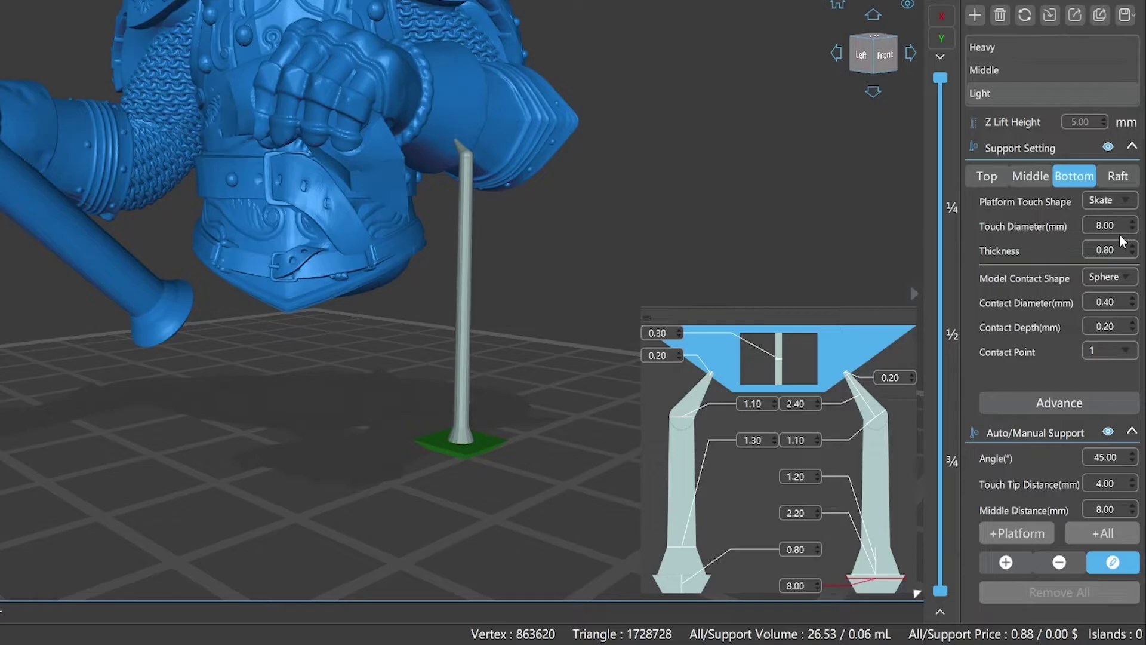
double_click(1118, 253)
text(1.50)
click(1133, 254)
click(1133, 255)
click(1133, 255)
click(1133, 255)
click(1133, 255)
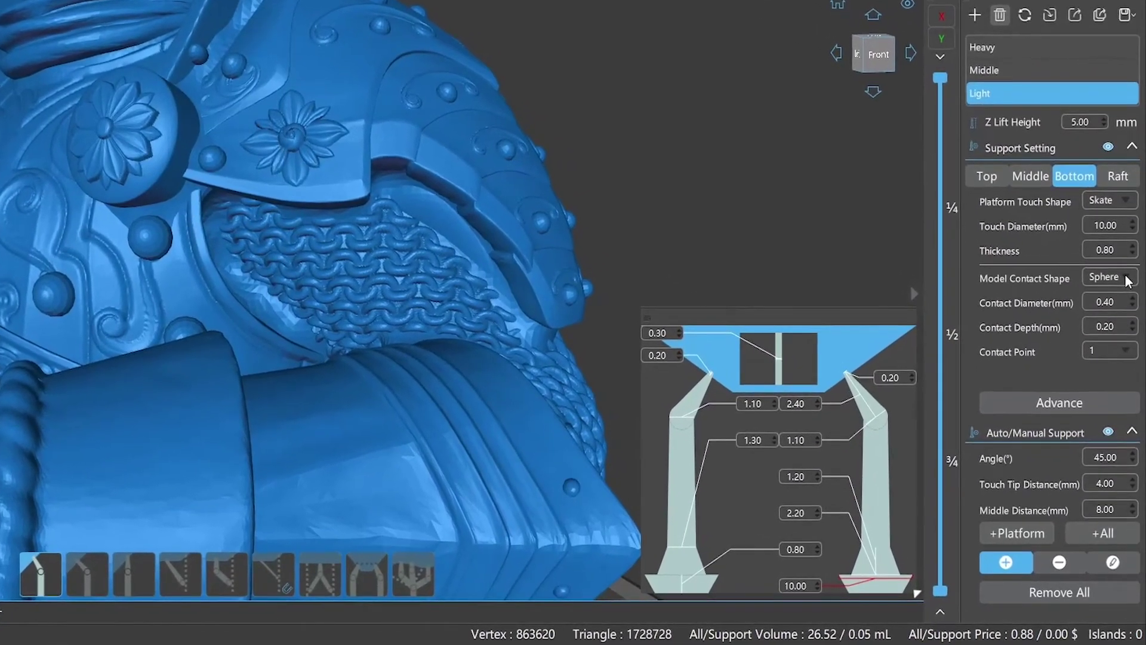
Step: Test a Sphere-contact support on the chainmail, then undo it
click(1127, 302)
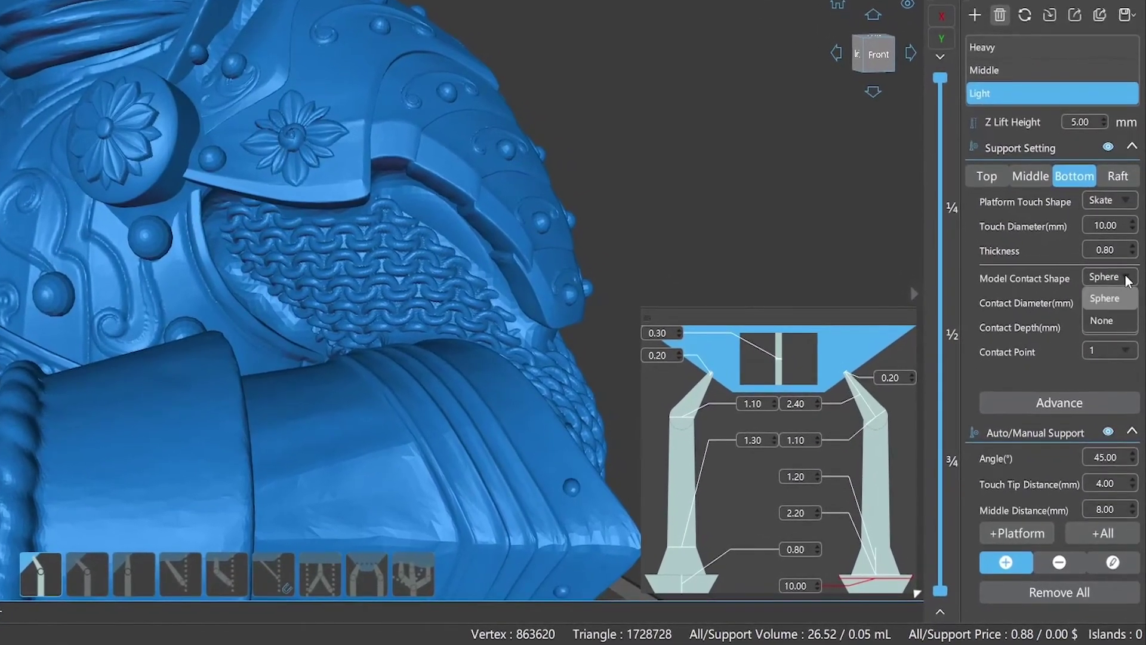
click(1105, 298)
click(314, 194)
key(ctrl+z)
Step: Test a support with contact shape None, undo it, and return the contact shape to Sphere
click(1110, 277)
click(1104, 325)
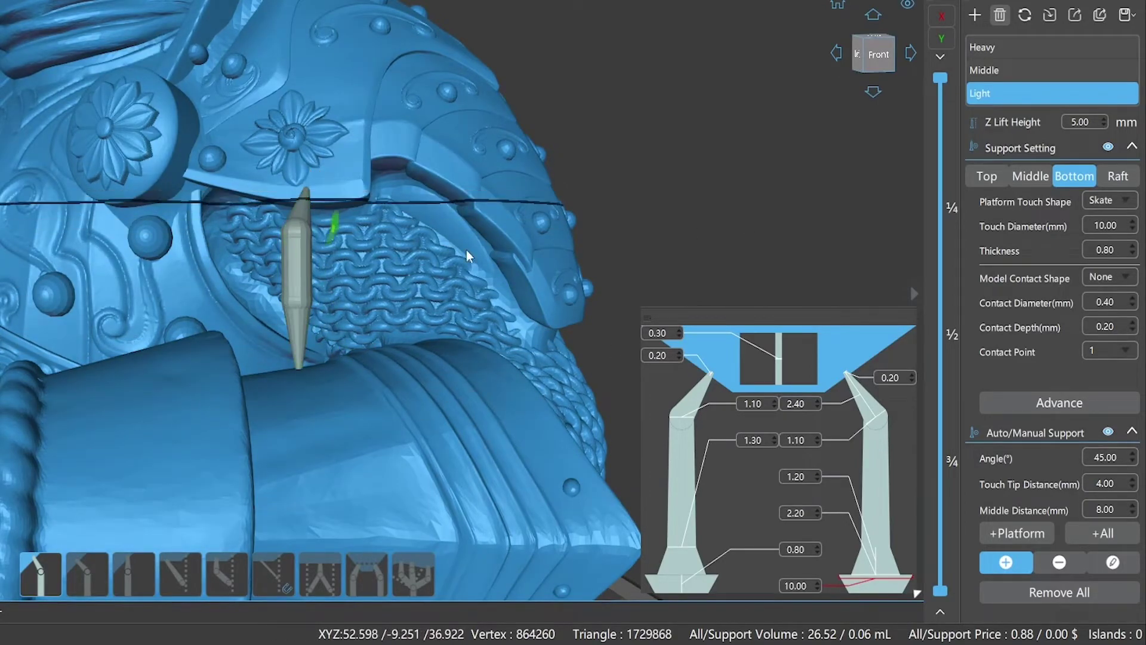
click(306, 193)
key(ctrl+z)
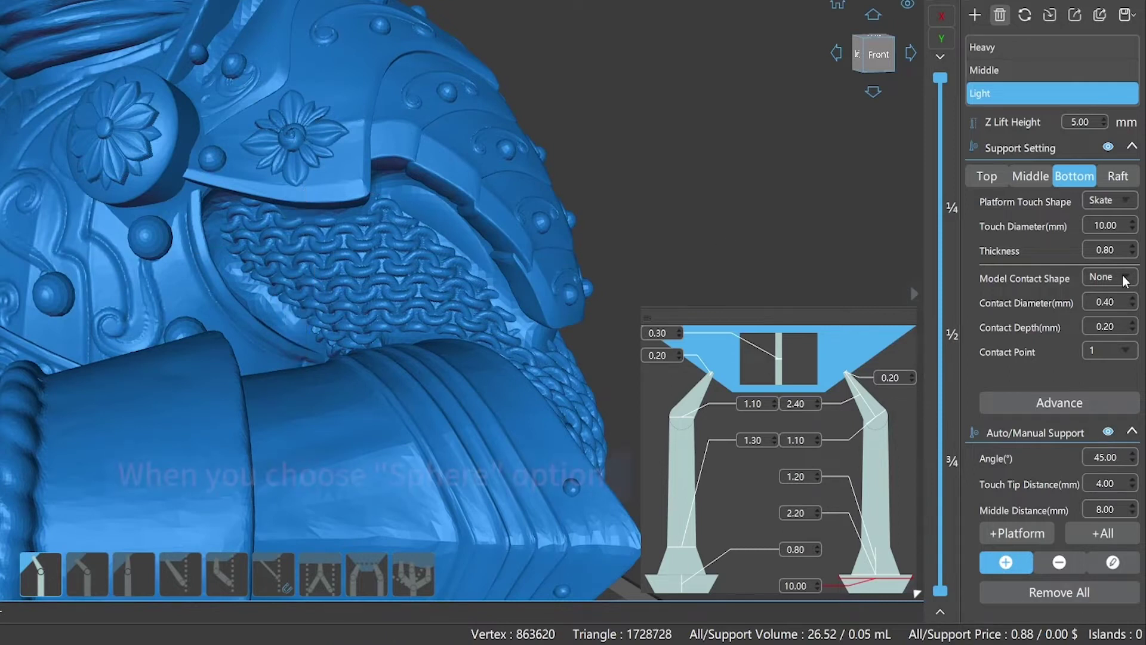
click(1110, 277)
click(1114, 298)
Step: Raise the contact diameter to 0.60, placing test supports on the chainmail
double_click(1120, 303)
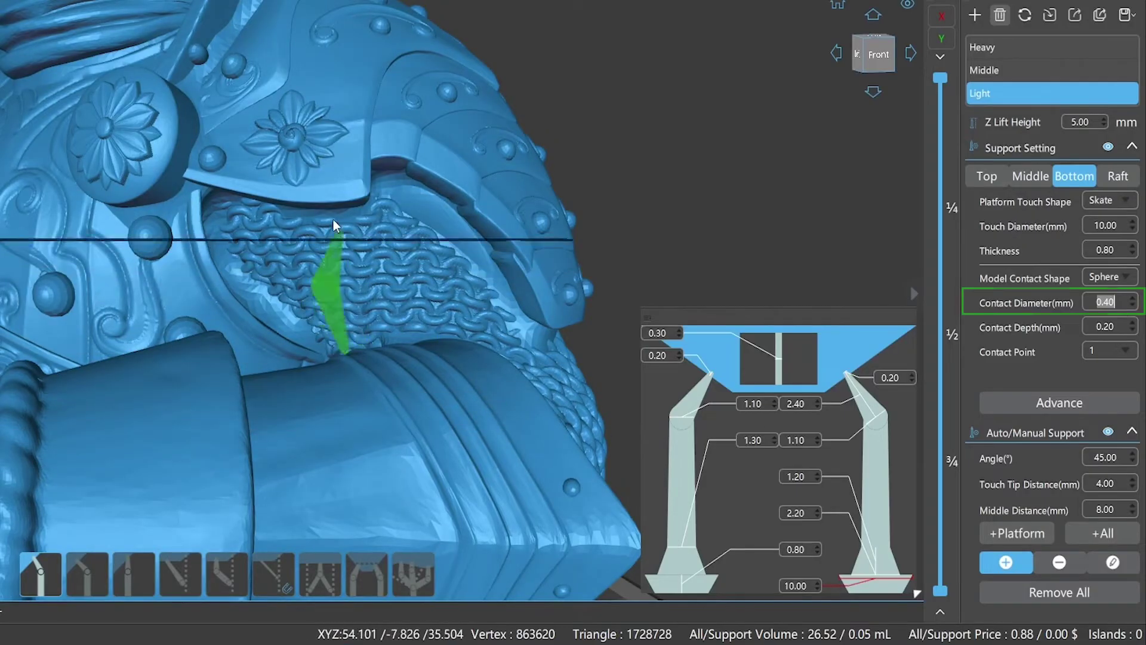
click(330, 191)
click(1133, 299)
click(1134, 299)
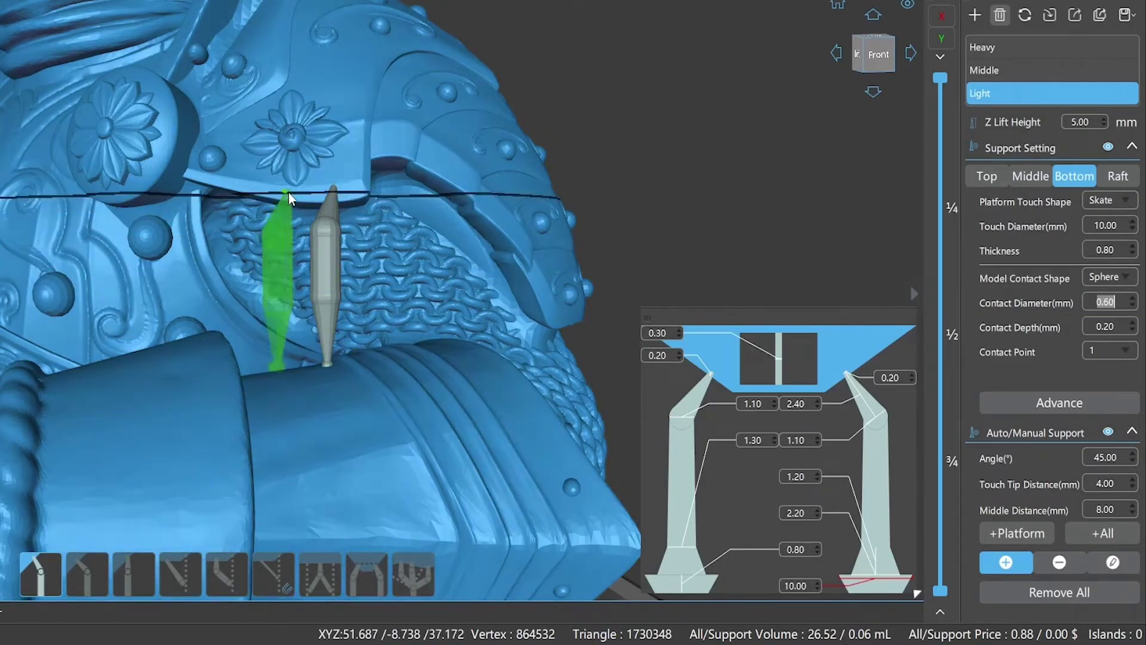
click(287, 195)
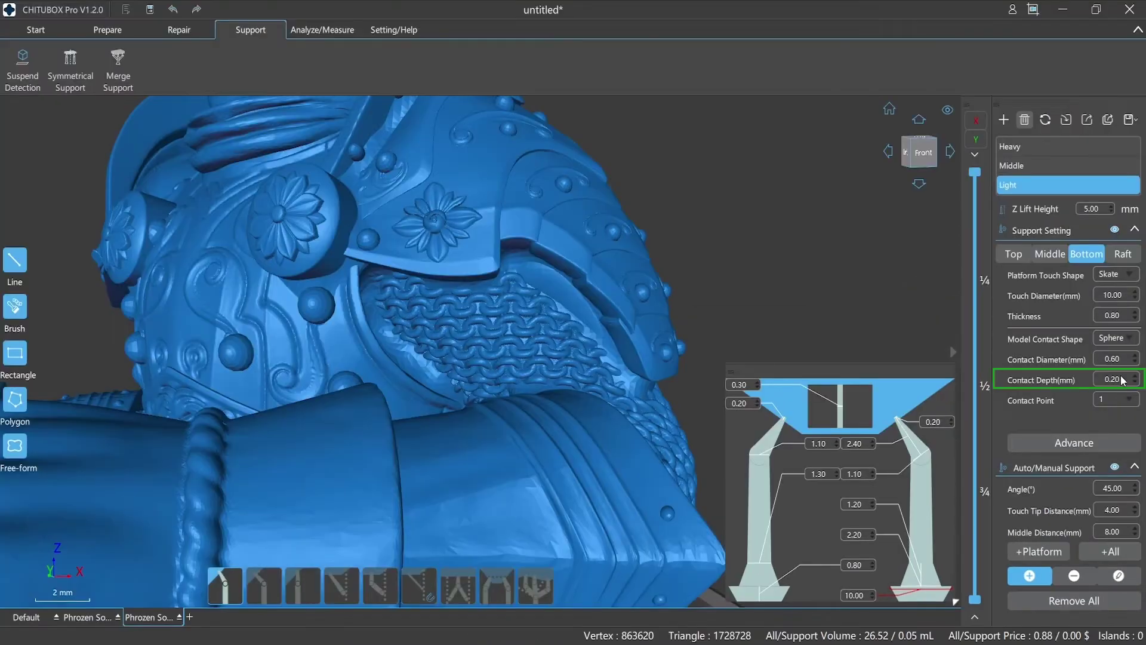
Step: Raise the contact depth to 0.50 with test supports, keeping a single contact point
double_click(1125, 380)
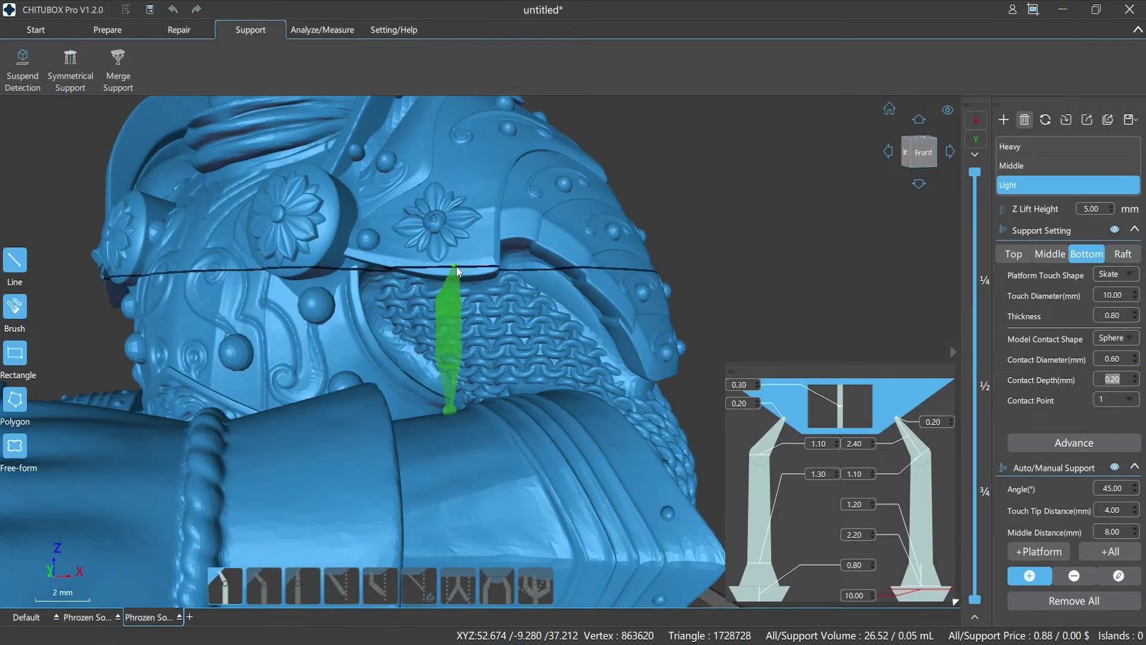
click(459, 286)
click(1132, 377)
click(1135, 376)
click(1135, 376)
click(483, 282)
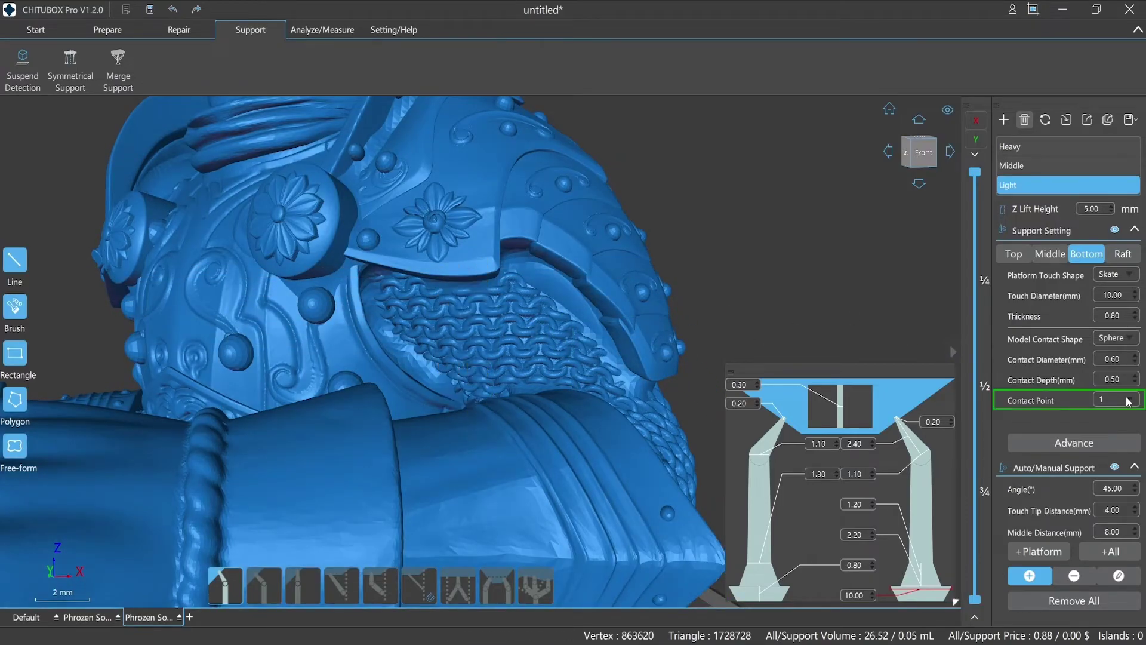
click(1127, 401)
click(1123, 418)
Step: Test chainmail supports with one, two and three contact points, undoing the earlier ones
click(456, 267)
key(ctrl+z)
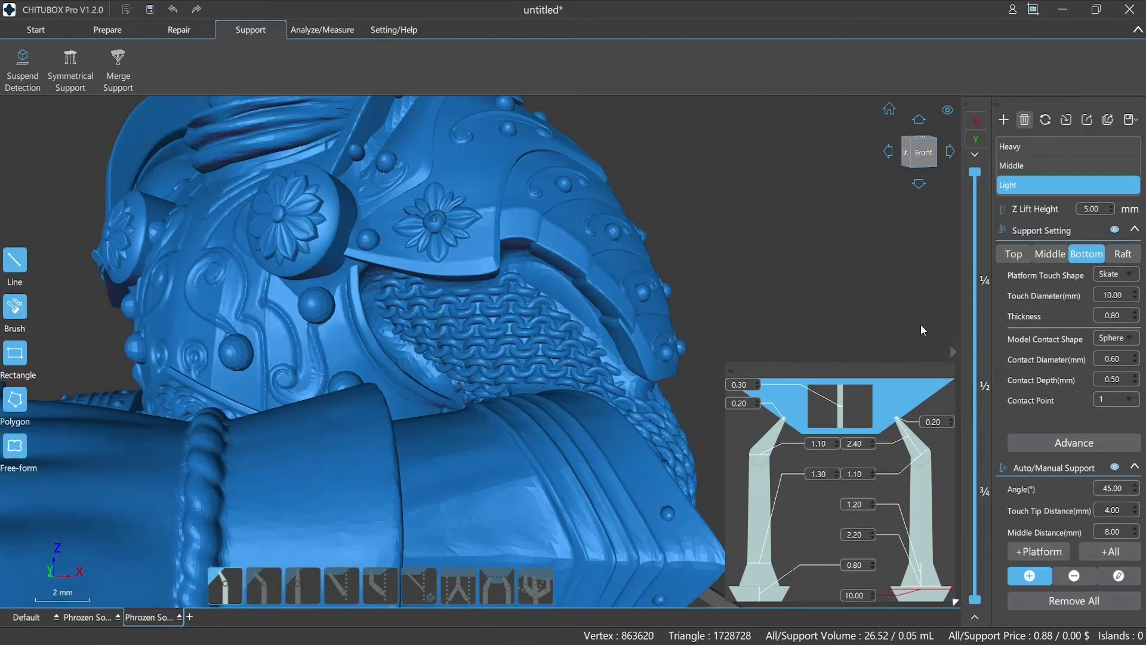
click(1114, 399)
click(1111, 430)
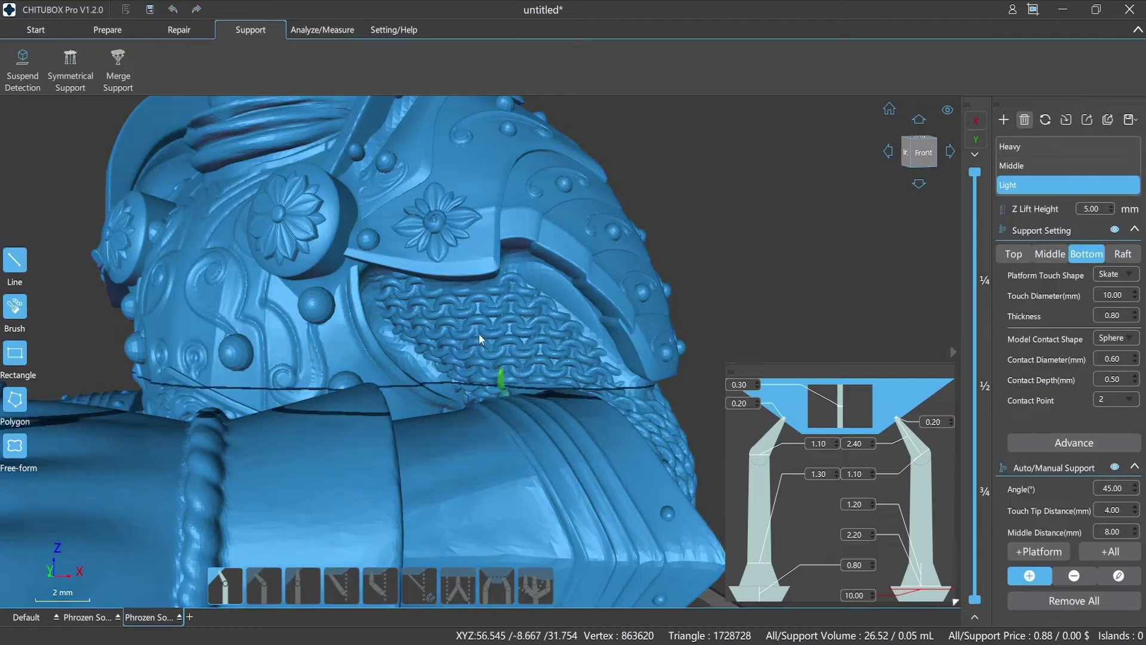
click(455, 279)
key(ctrl+z)
click(1114, 399)
click(1117, 453)
click(458, 273)
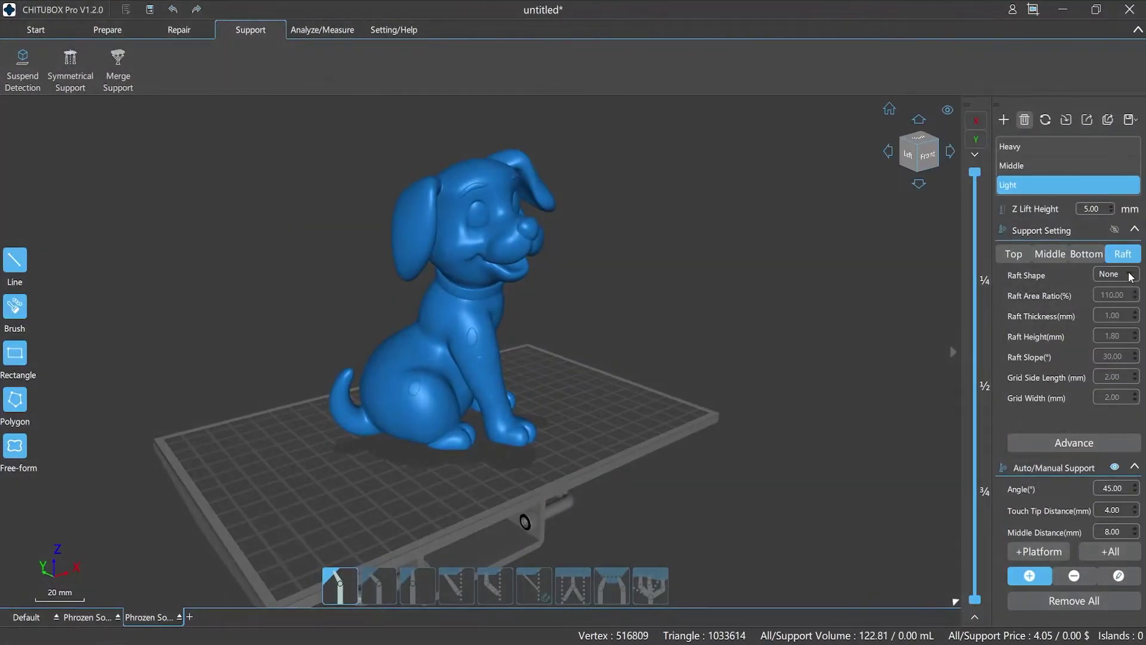
Step: Preview the dog's raft as Skate, Cross grid and Hexagonal grid
click(1130, 276)
click(1120, 311)
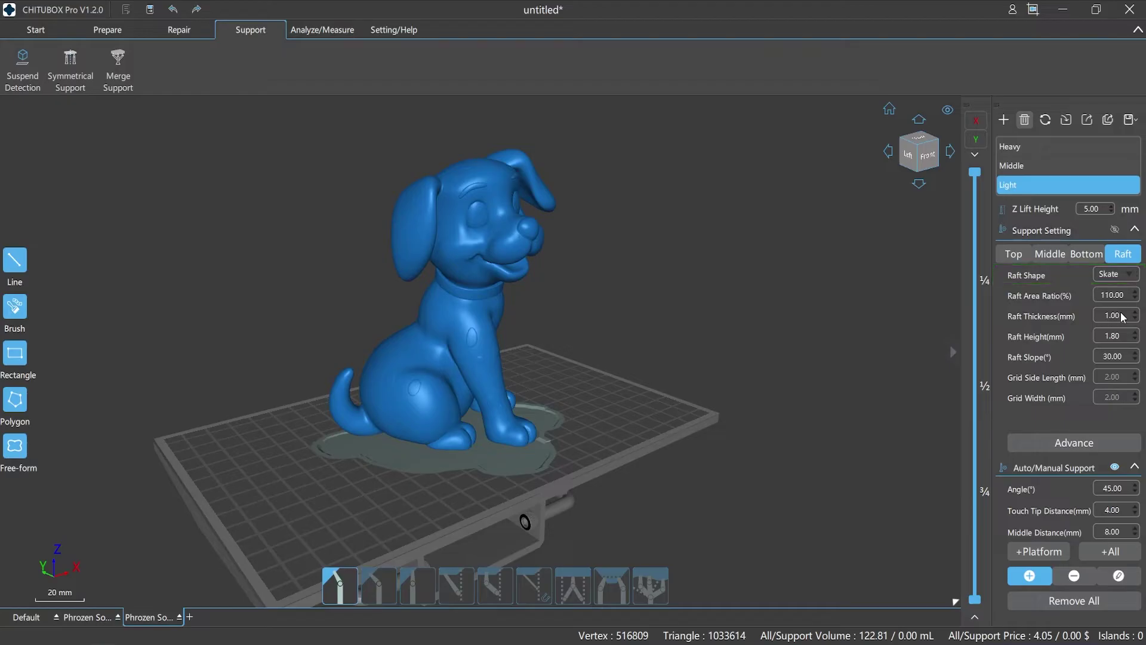
click(1115, 274)
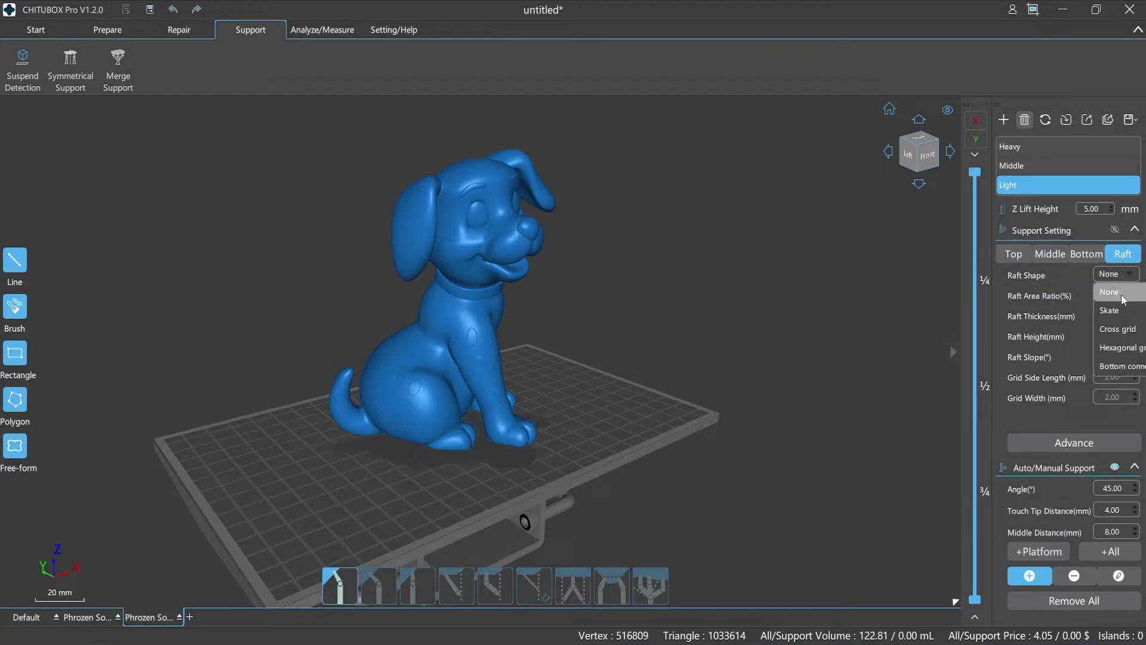
click(1121, 314)
click(1121, 278)
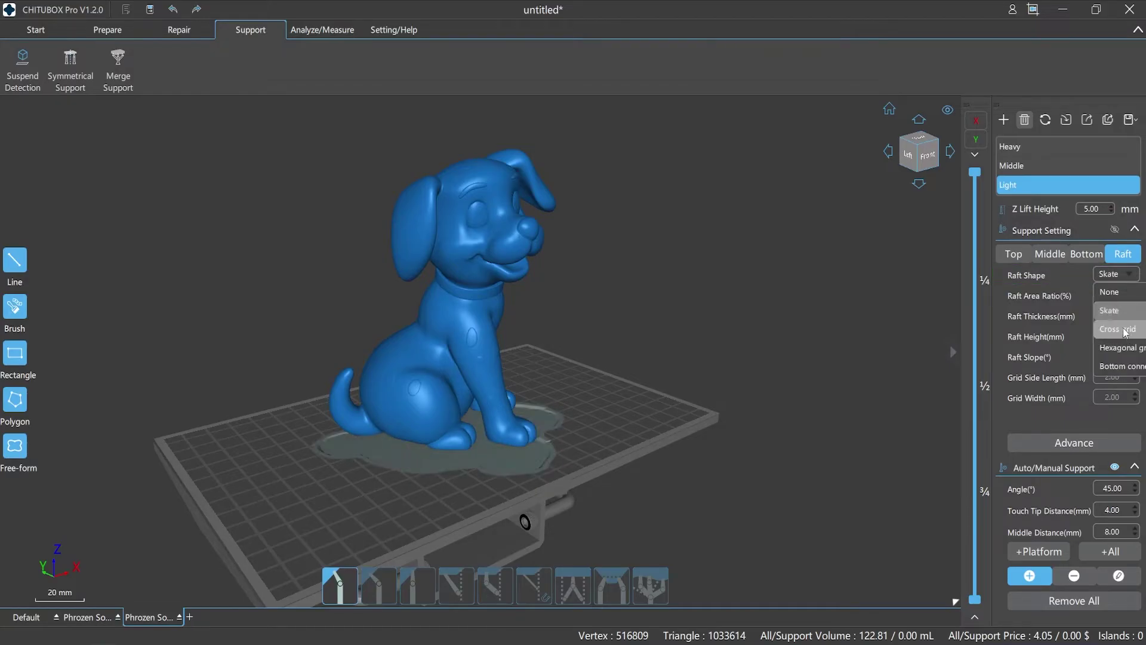
click(1123, 331)
click(1115, 274)
click(1121, 350)
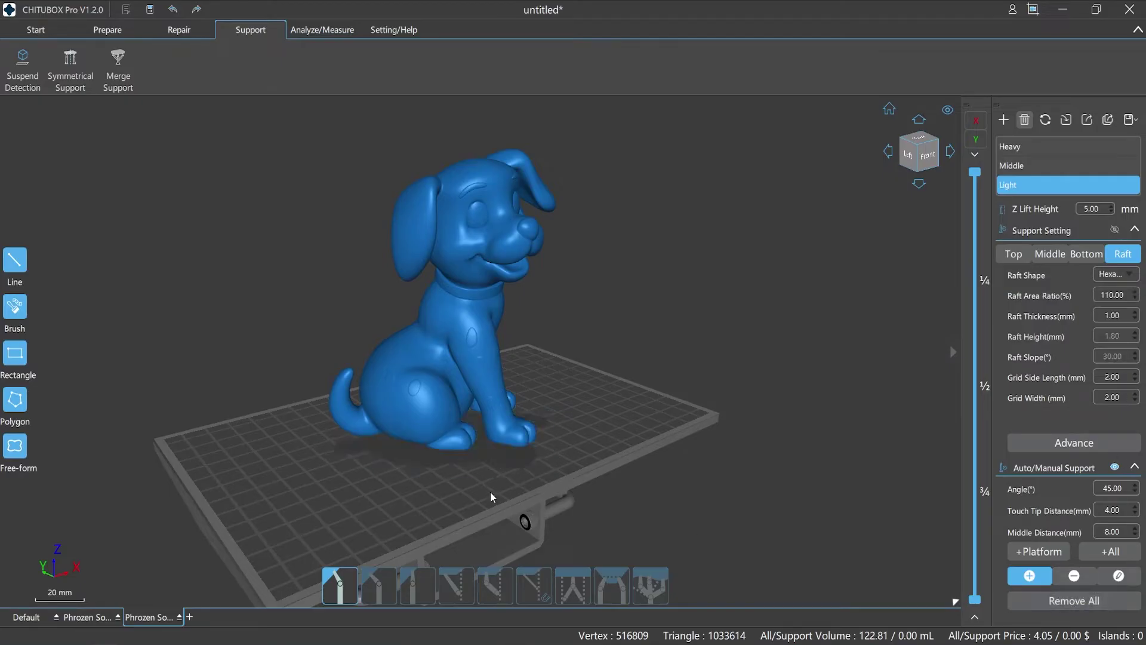
Step: Paint supports onto the dog's feet with the Brush, viewed from below
drag(491, 493, 503, 425)
scroll(439, 416, up, 5)
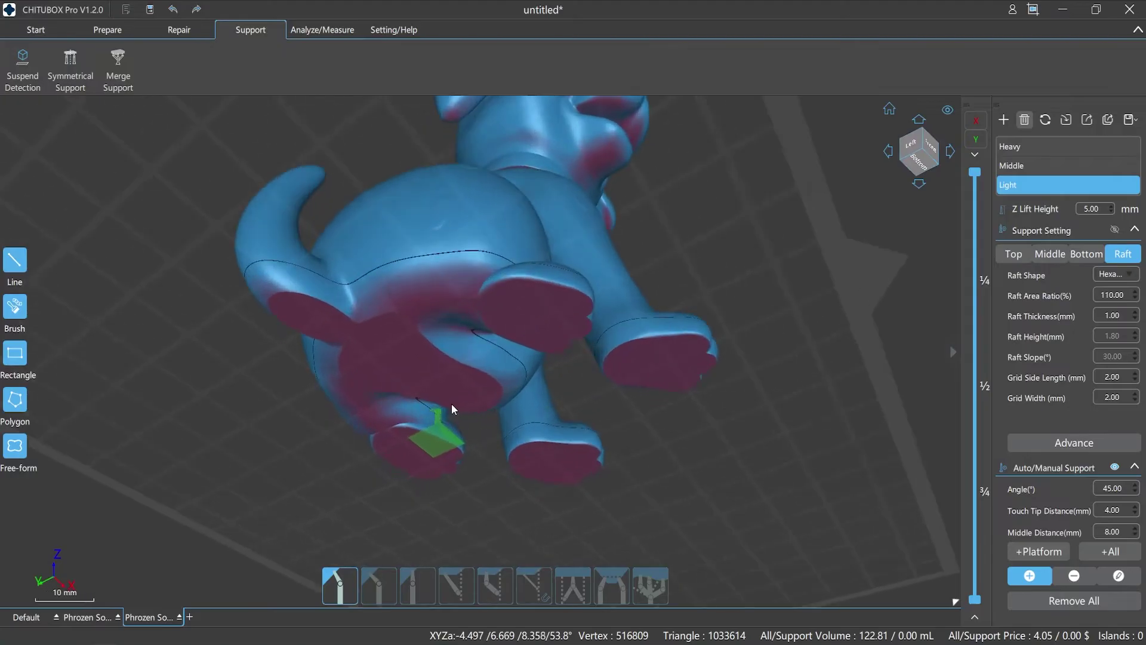
mouse_move(499, 292)
mouse_down()
mouse_move(622, 362)
mouse_move(682, 363)
mouse_up()
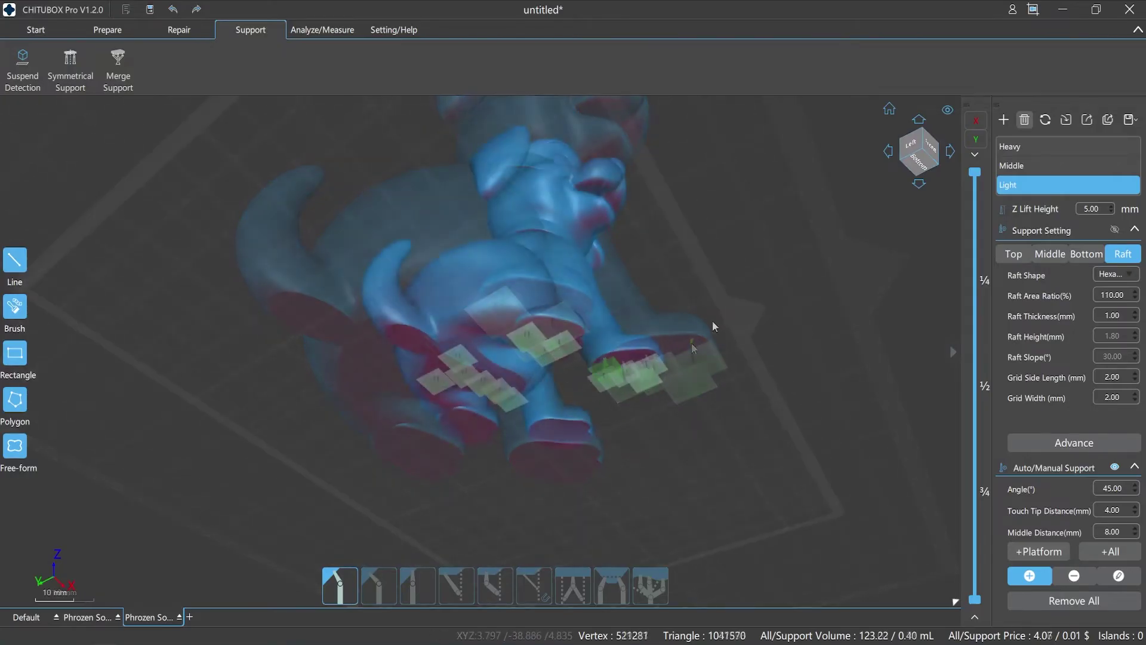
right_drag(711, 320, 716, 400)
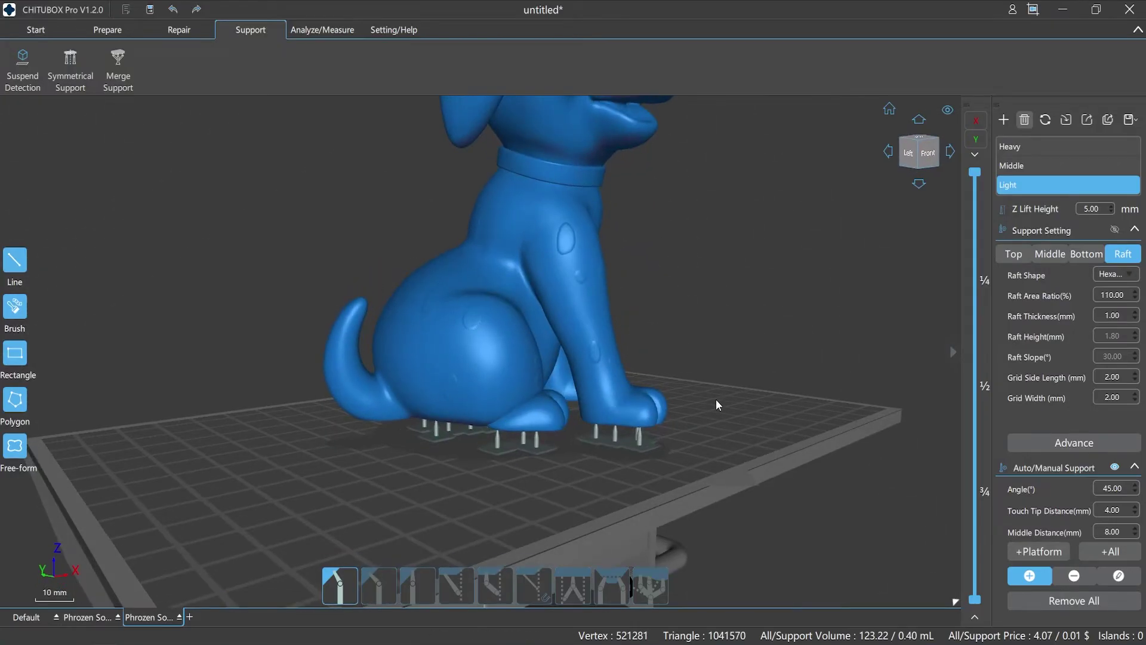
Step: Set the raft shape to Bottom connection
click(1130, 278)
click(1114, 368)
middle_drag(750, 390, 667, 445)
right_drag(666, 446, 651, 412)
Step: Add support pillars under the dog's chin, ear, muzzle and lip
click(572, 240)
click(617, 179)
click(594, 206)
click(527, 212)
scroll(696, 425, down, 2)
right_drag(696, 425, 719, 453)
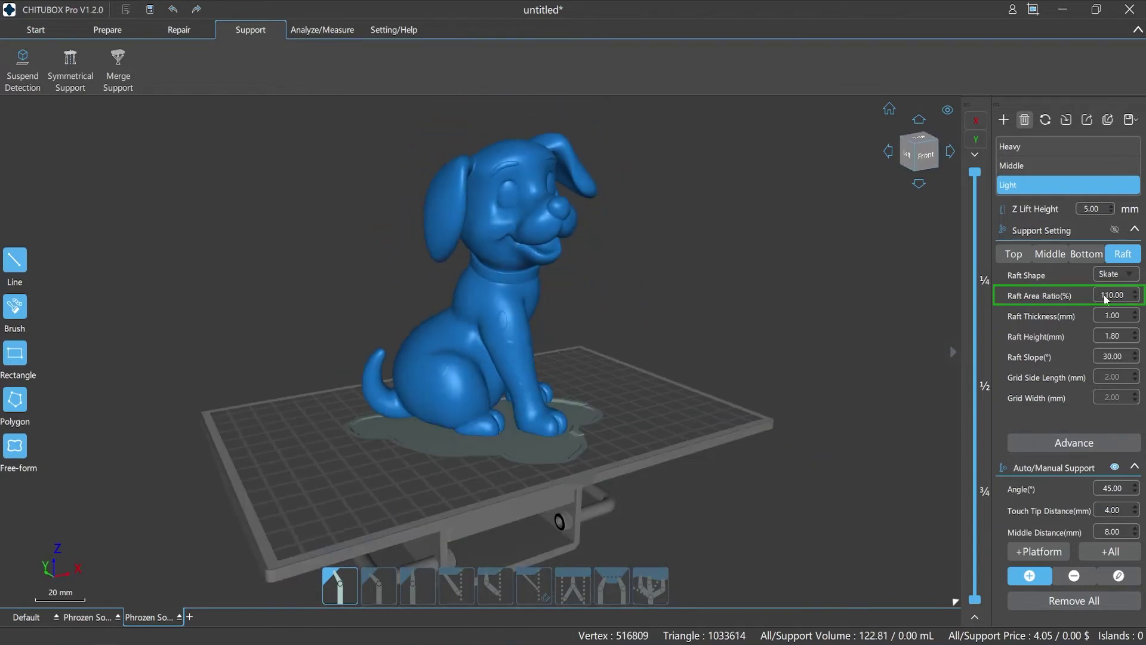
Step: Select the dog's raft and try area ratios 120 and 140, settling back on 110
double_click(1105, 295)
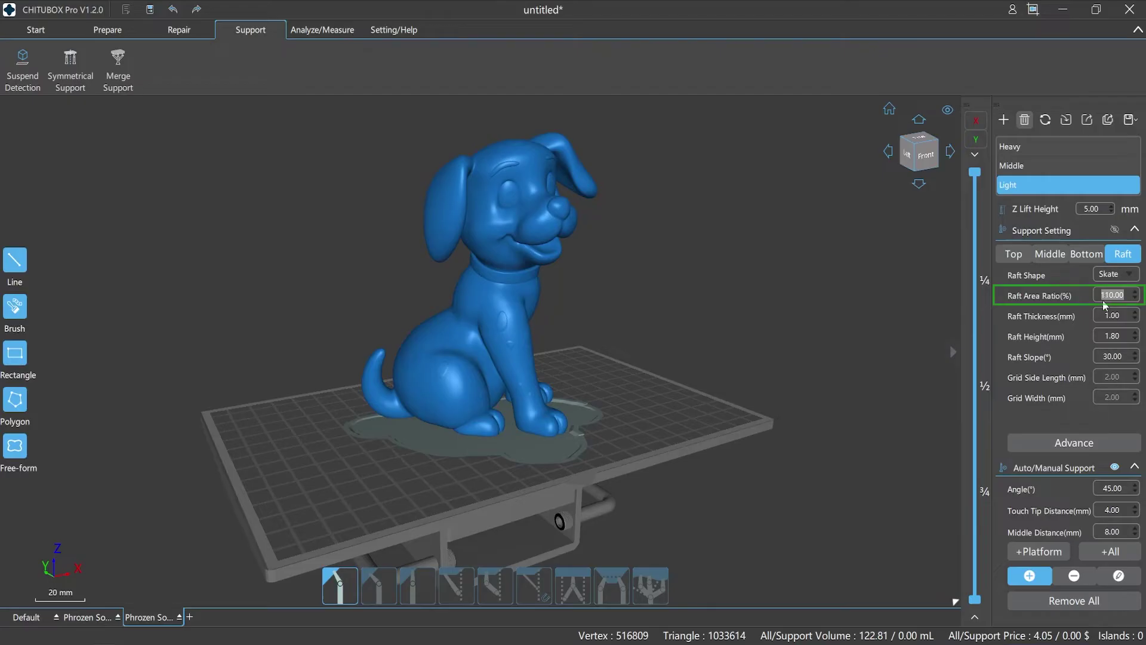
click(1107, 580)
click(543, 446)
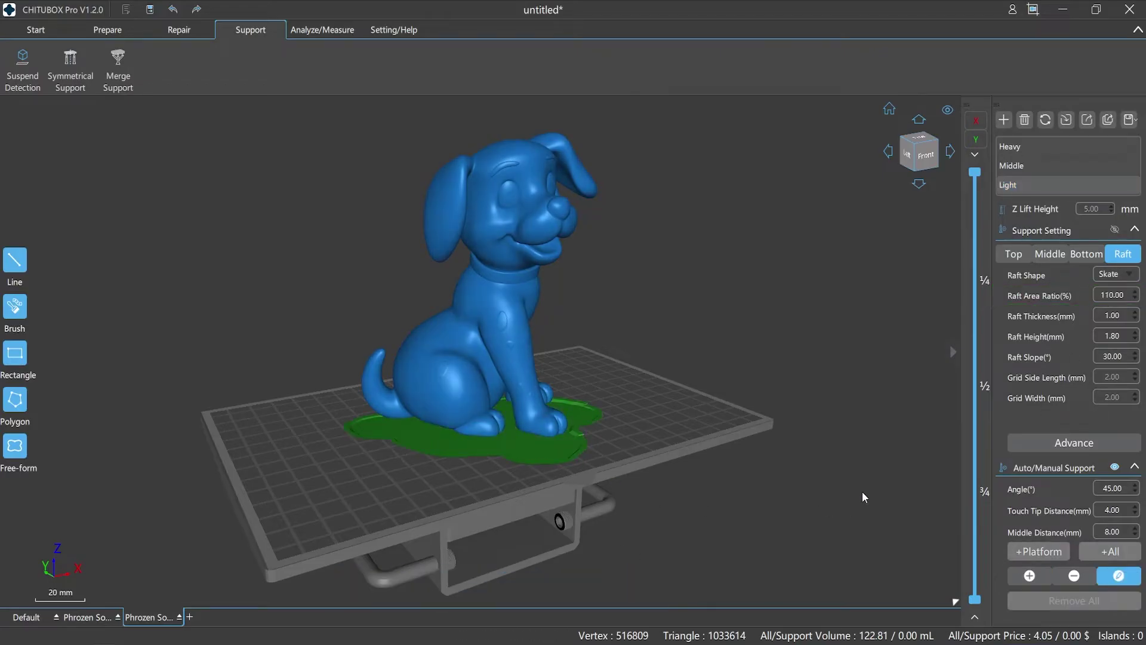
double_click(1122, 299)
text(120)
key(Return)
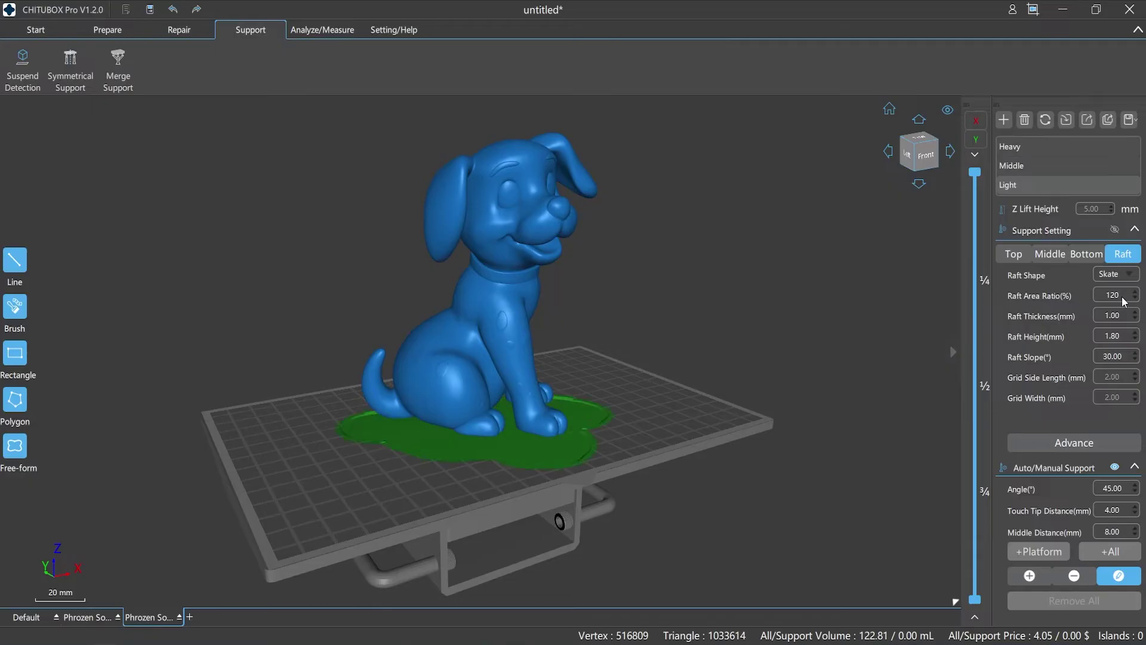
text(14)
drag(1122, 297, 1102, 292)
text(0)
key(Return)
text(110)
key(Return)
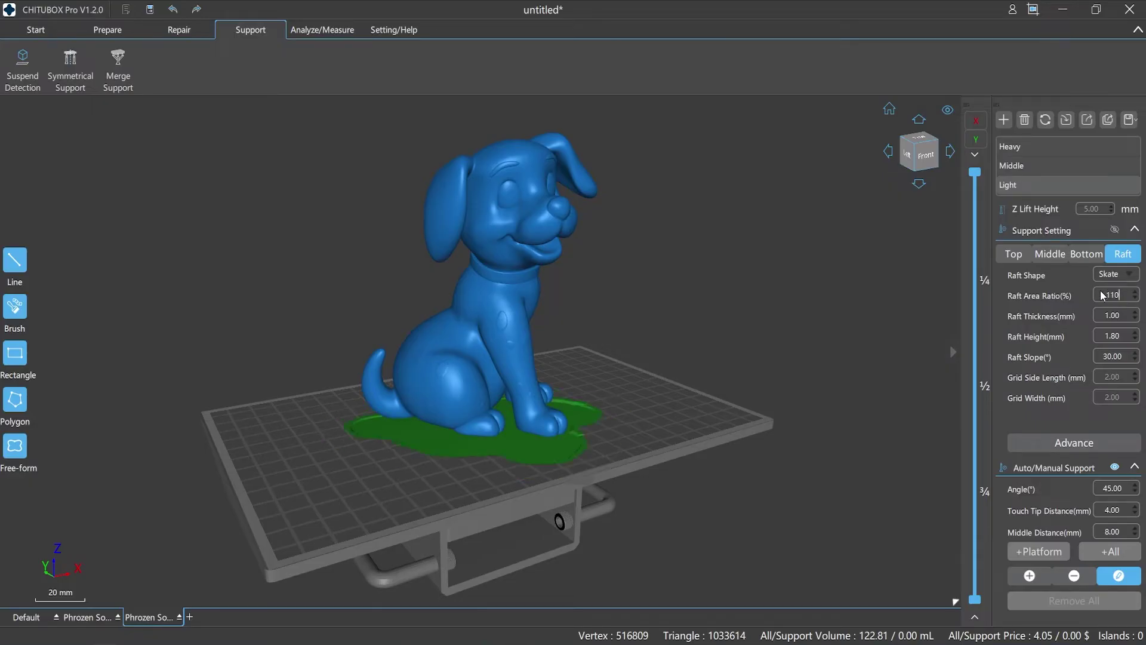
Step: Raise the raft thickness to 1.20 mm
double_click(1124, 319)
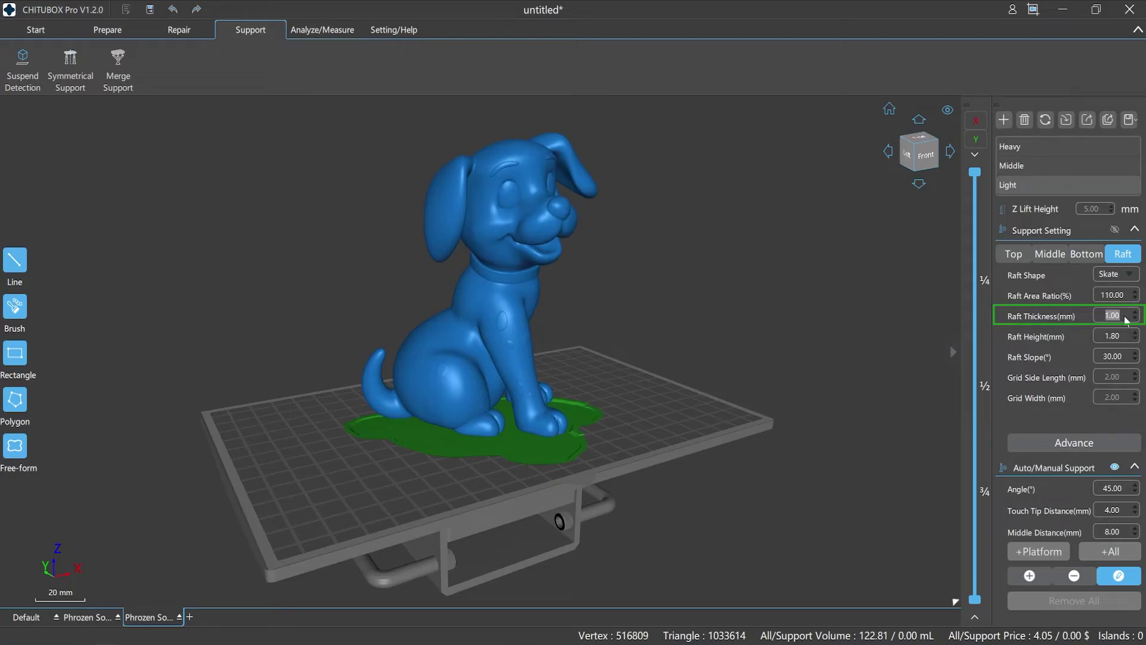
click(1137, 312)
click(1136, 311)
click(1134, 278)
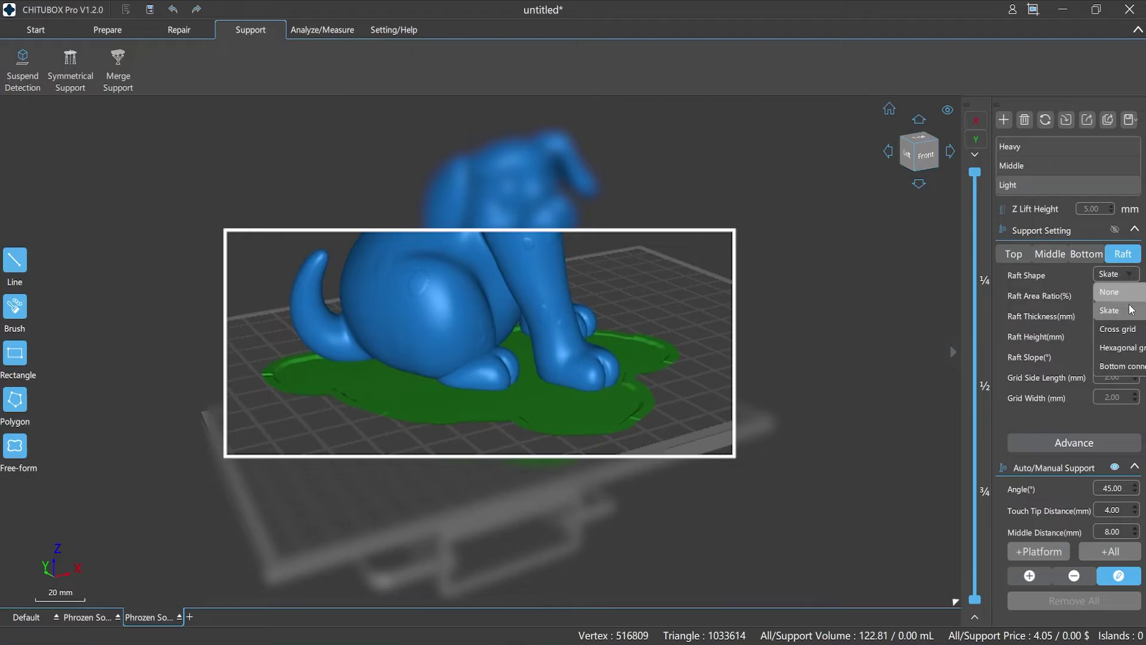
Step: Keep the Skate raft, enter a 2.0 mm raft height, and change the slope from 45 to 70°
click(1126, 332)
scroll(1138, 318, up, 3)
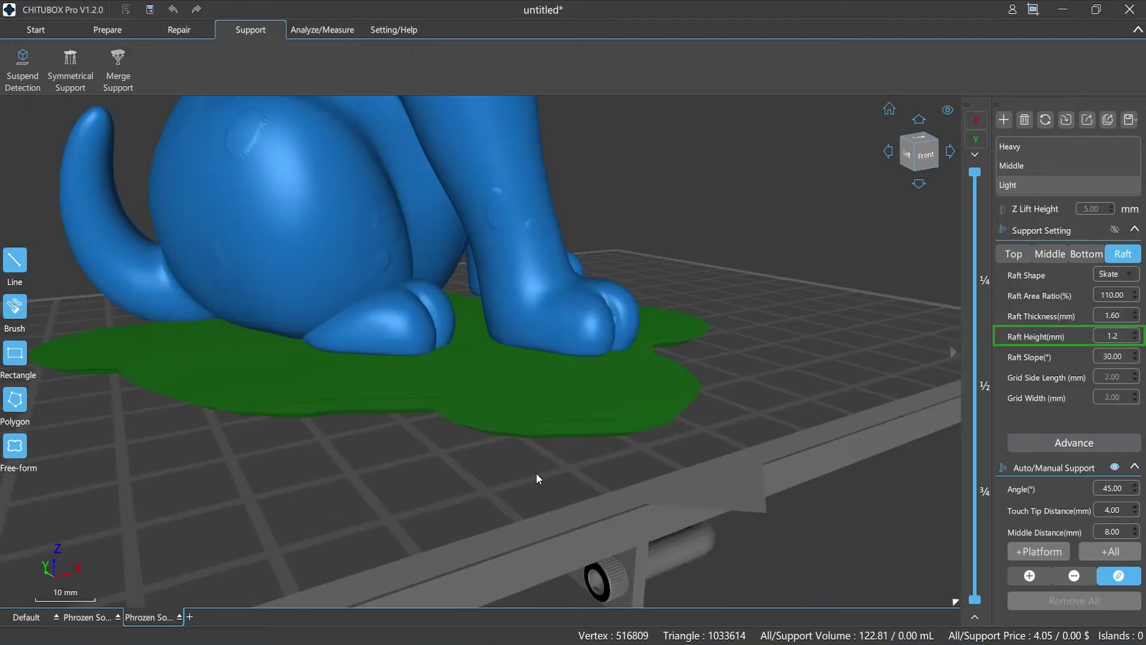
scroll(1110, 336, down, 6)
text(2.0)
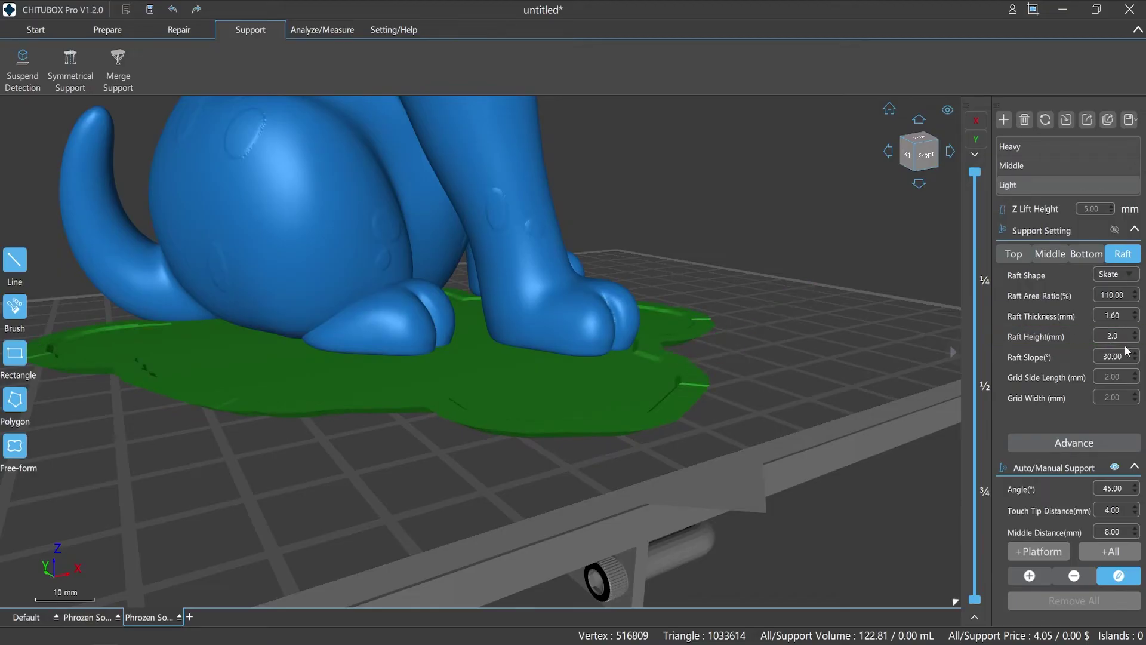
click(1113, 356)
text(45)
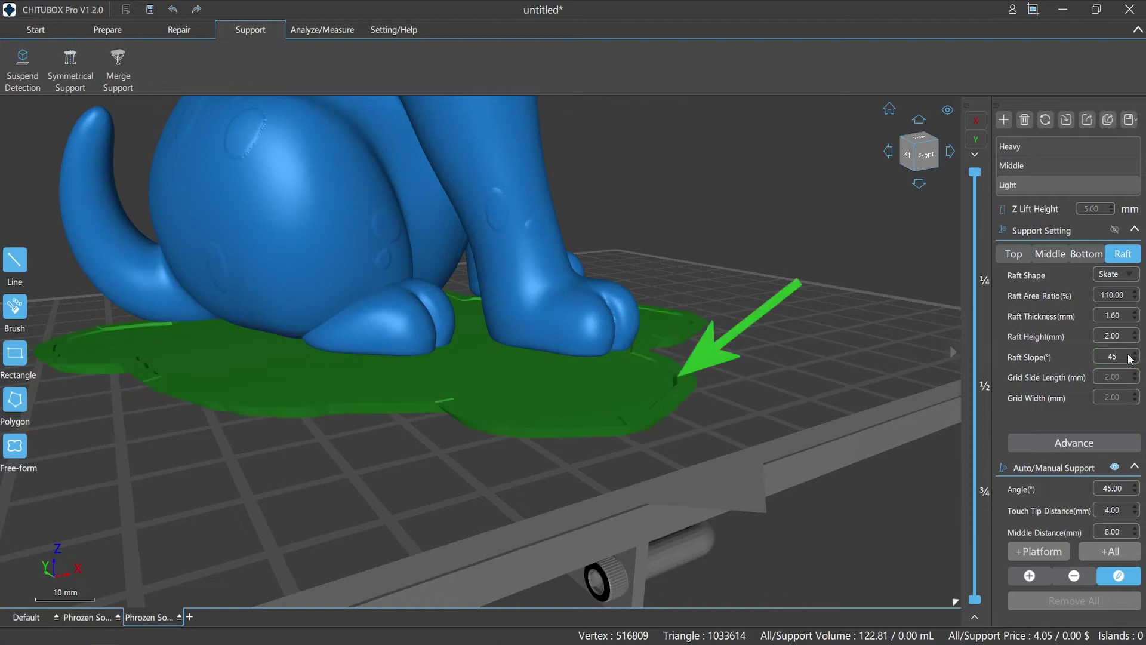
double_click(1110, 357)
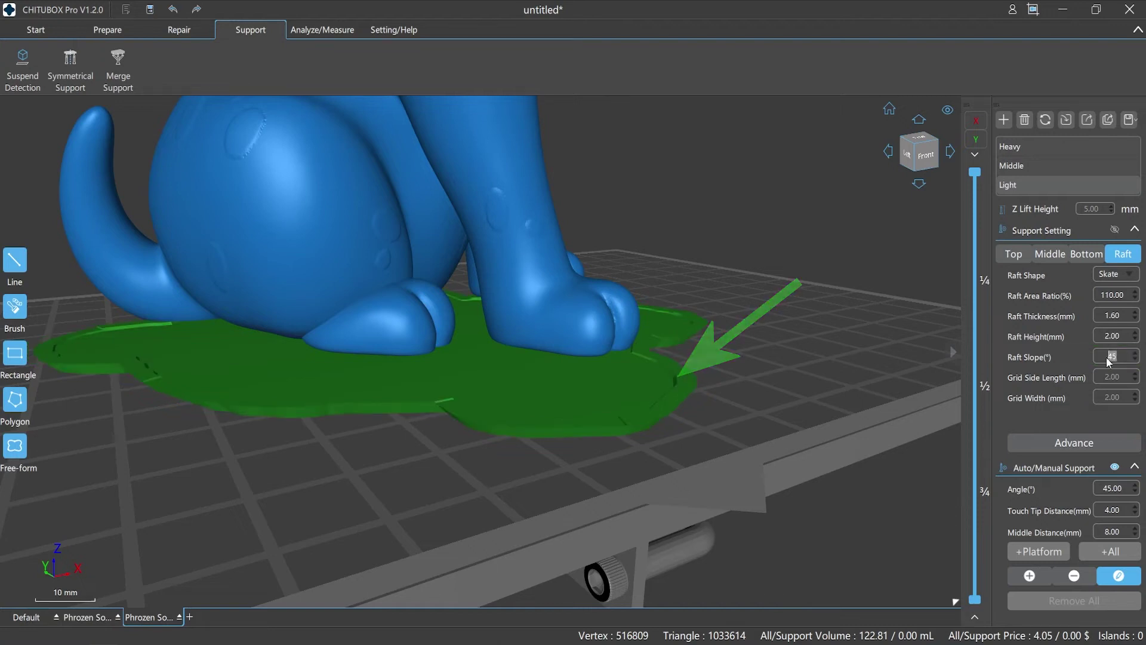
text(70)
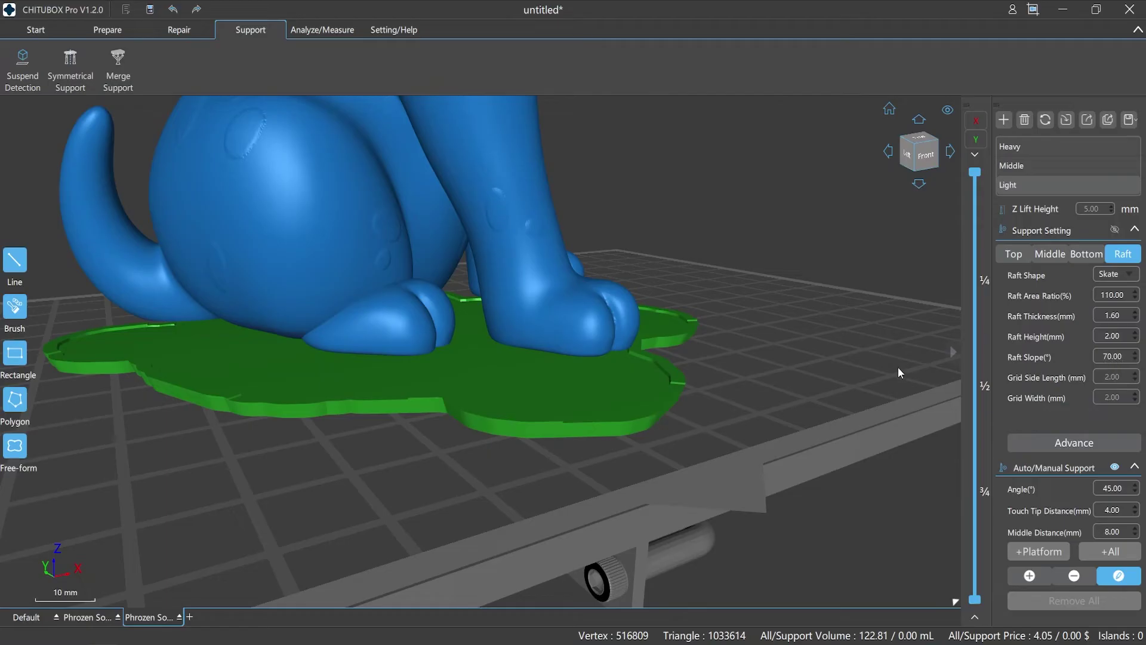
Step: Switch the raft to Cross grid with 4 mm grid side length and width
click(1131, 275)
click(1120, 326)
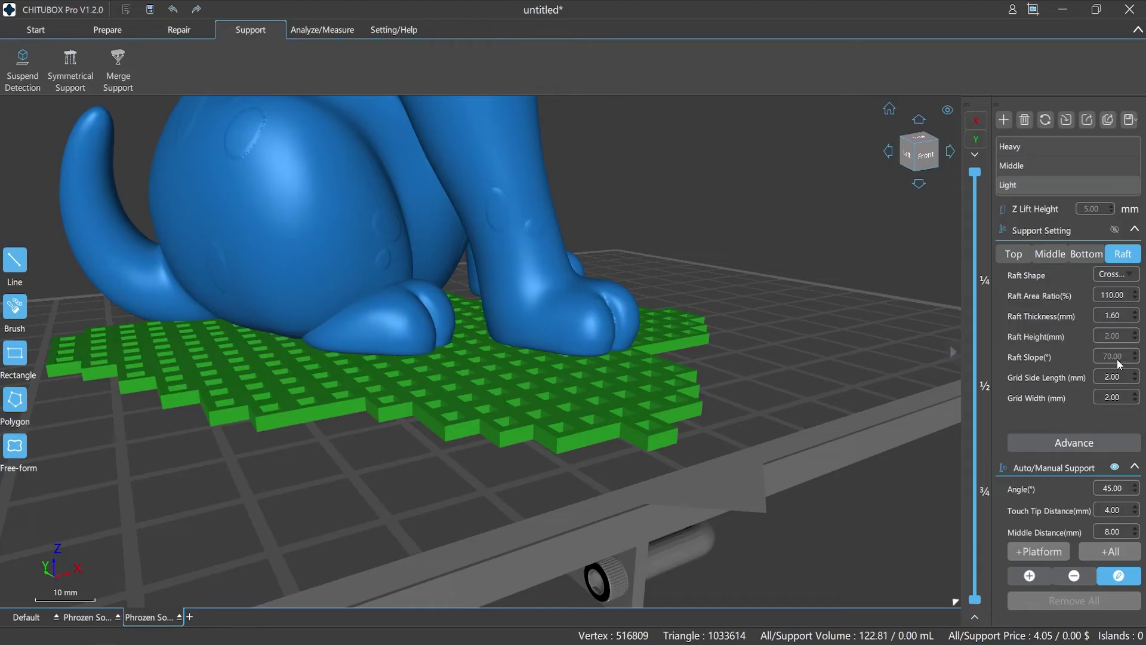
click(1128, 381)
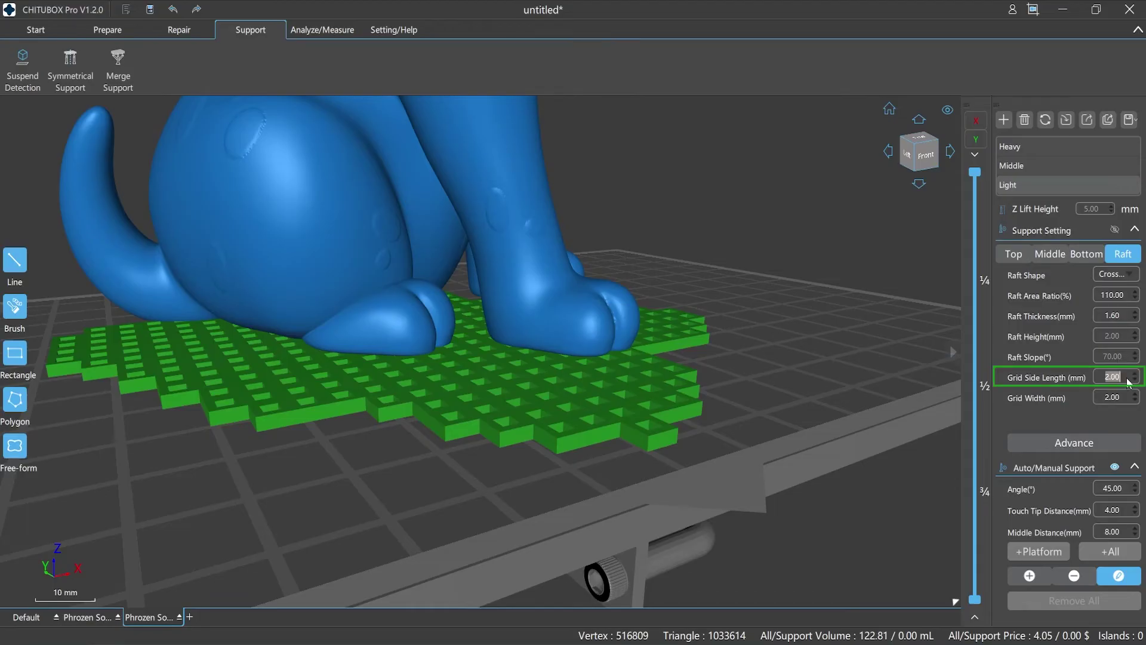
text(4)
key(Return)
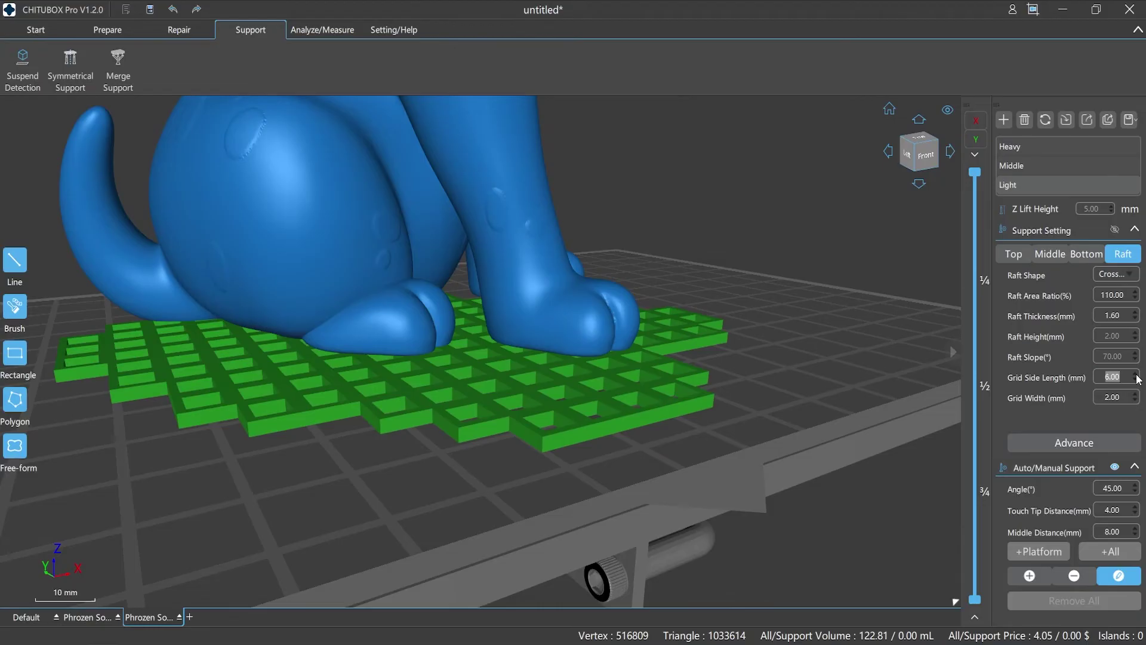
click(1129, 402)
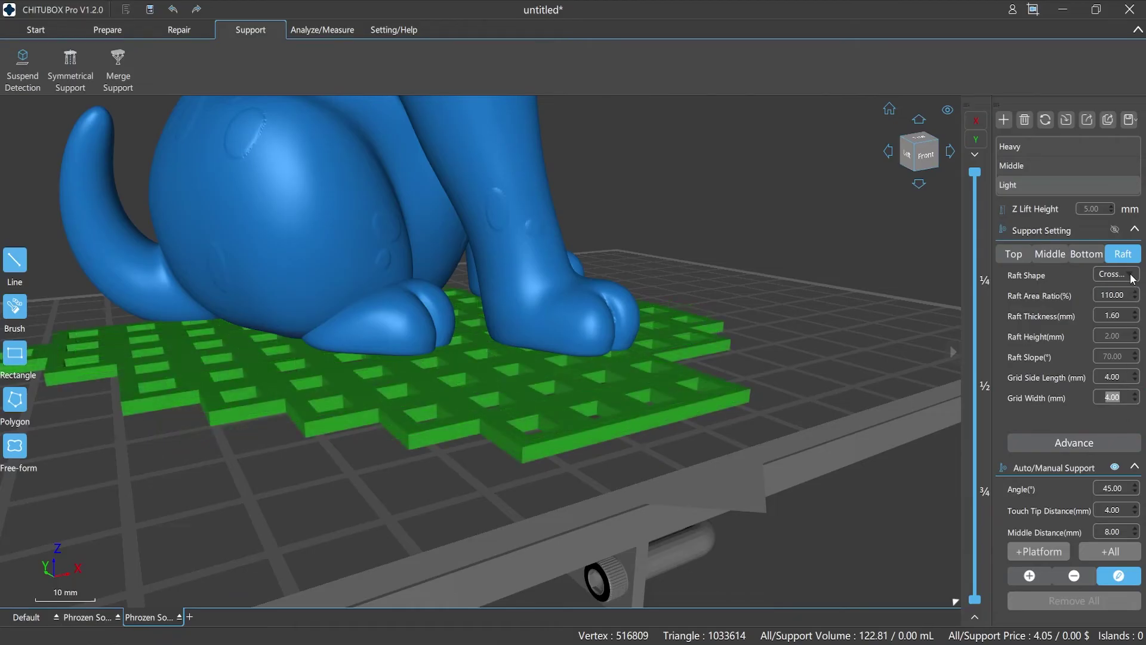
Step: Preview the Hexagonal grid raft, then return the raft to Skate
click(1133, 279)
click(1127, 357)
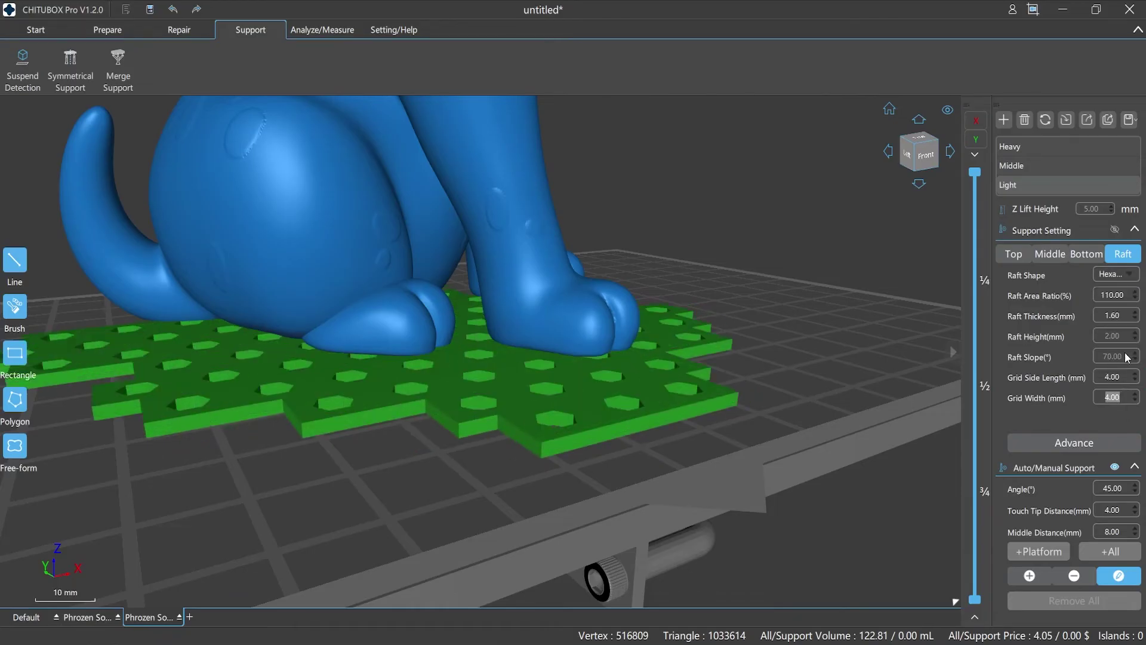
click(1133, 276)
click(1131, 318)
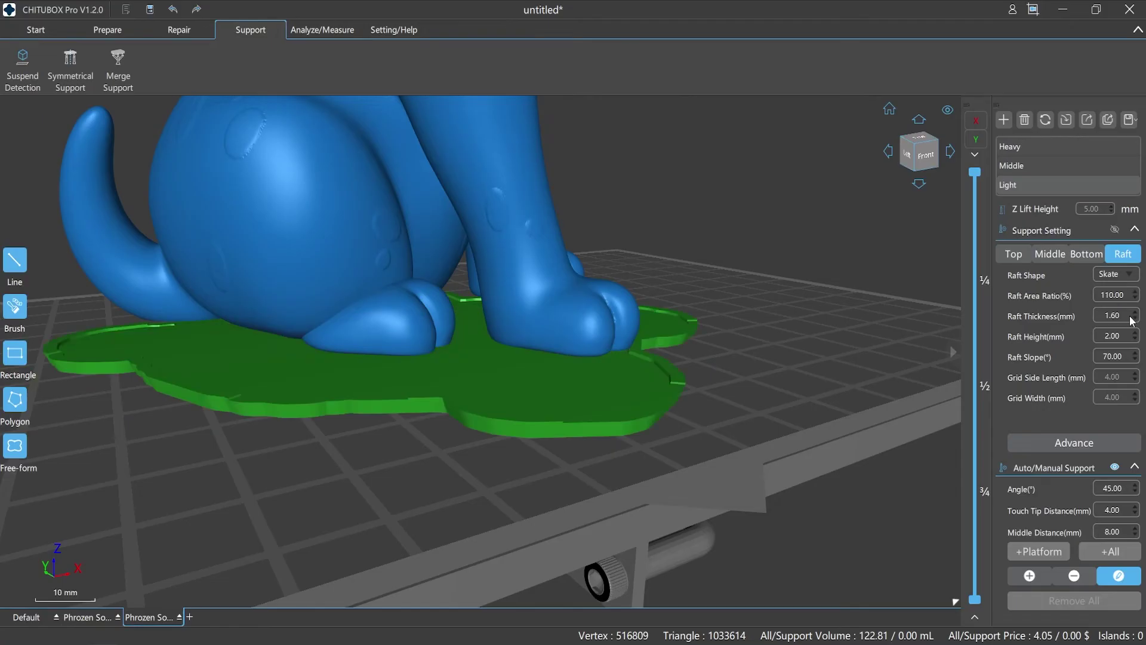
Step: Set the raft to Cross grid, lower diameter to 1.00 and the 1.80 diagram value to 1.50
click(1129, 275)
click(1127, 339)
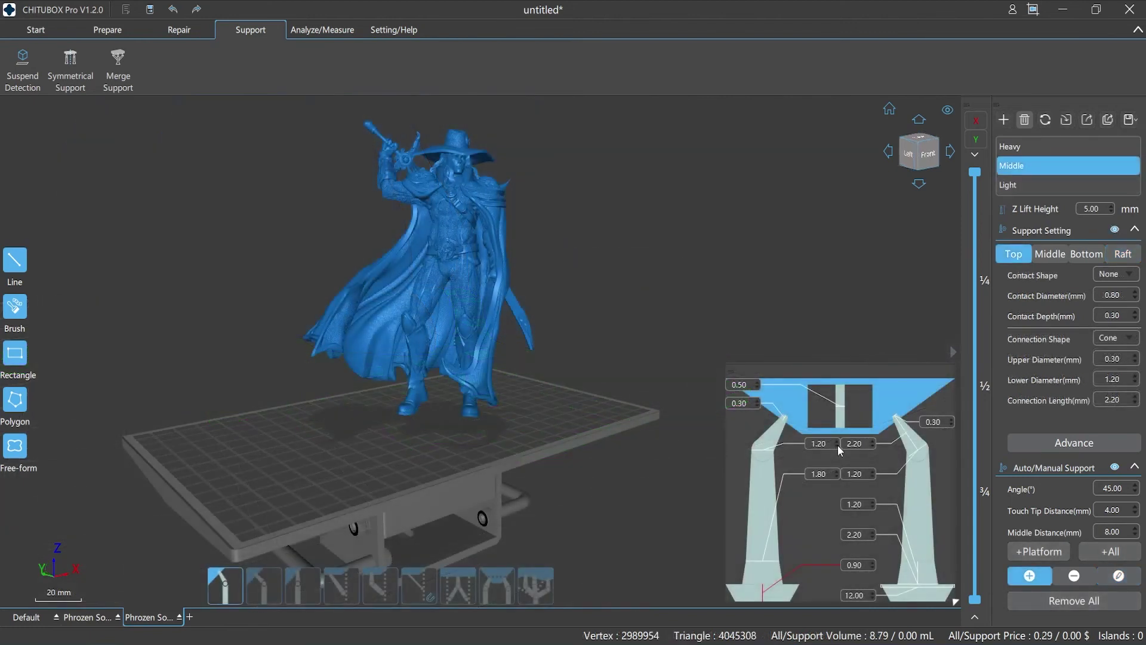
click(872, 476)
click(872, 477)
click(837, 476)
click(836, 476)
click(836, 477)
Step: Reduce contact depth to 0.20, top contact to 0.30 and upper diameter to 0.20, then check Advance settings
click(757, 406)
click(757, 388)
click(757, 388)
click(951, 424)
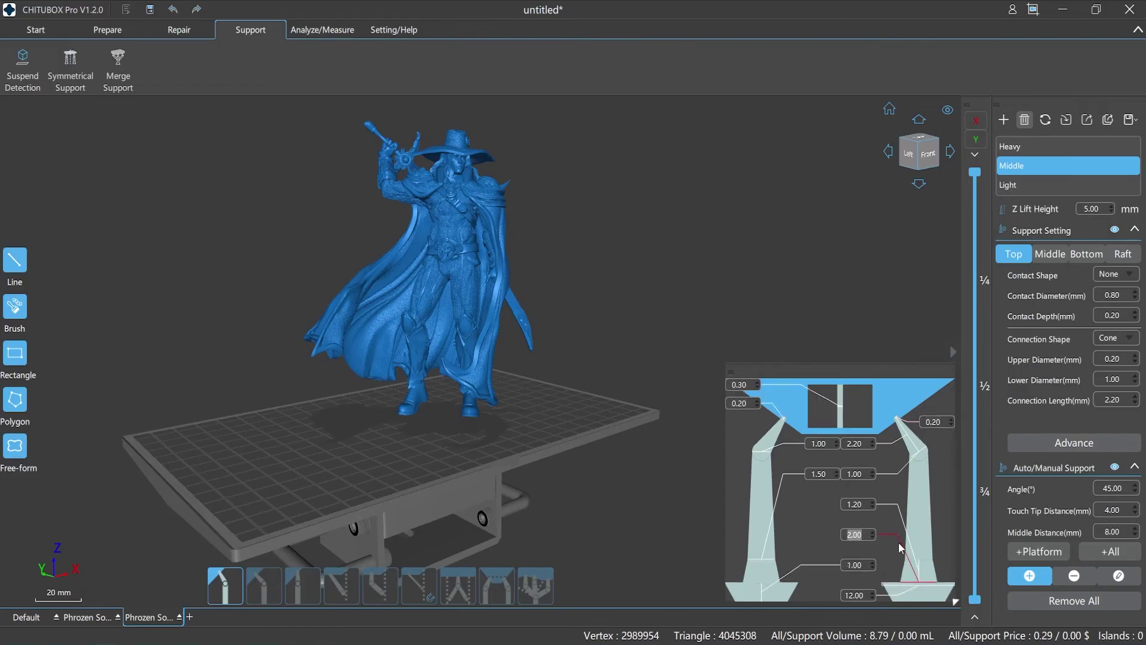
click(1039, 447)
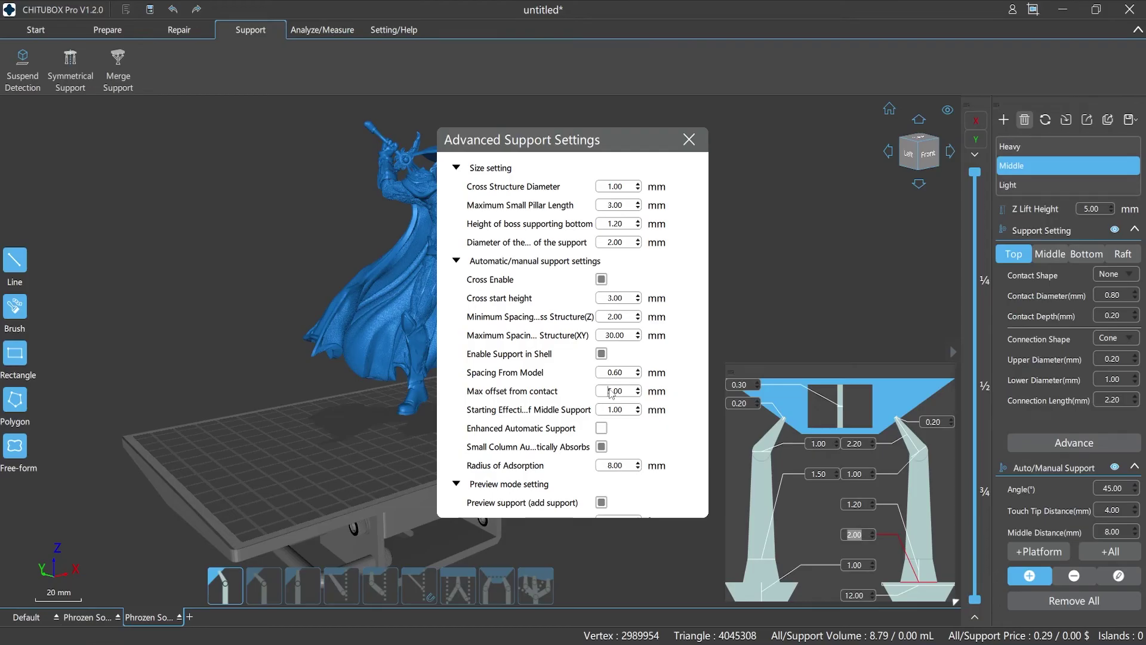
click(689, 139)
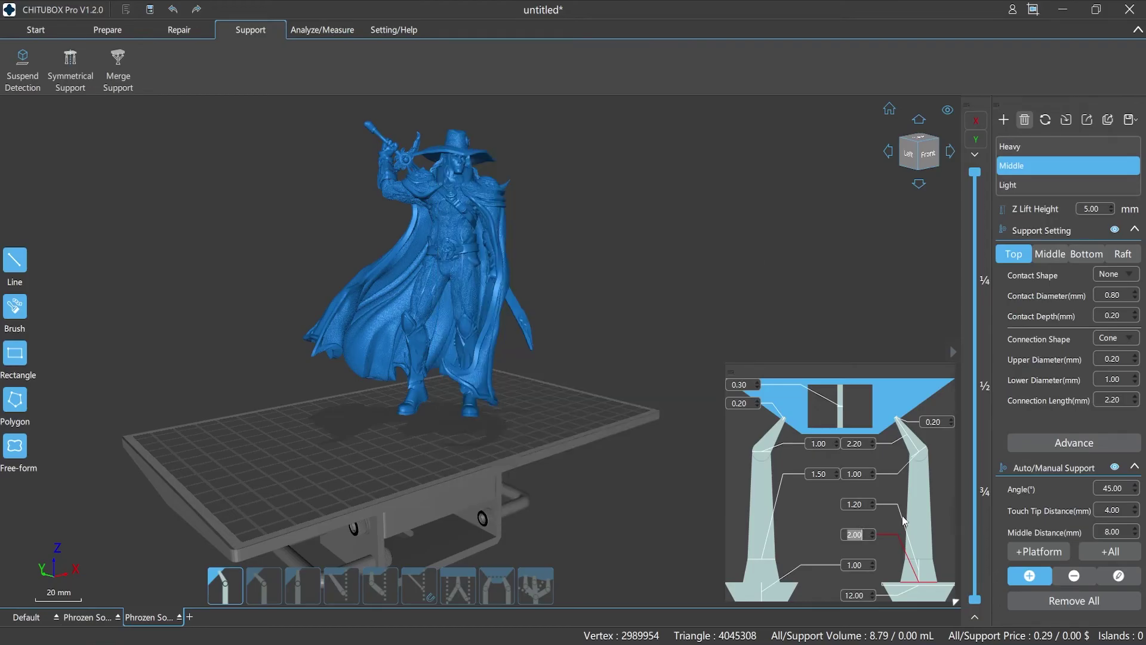
Step: Generate supports from the platform under the figure, then switch to the Light preset
click(1019, 556)
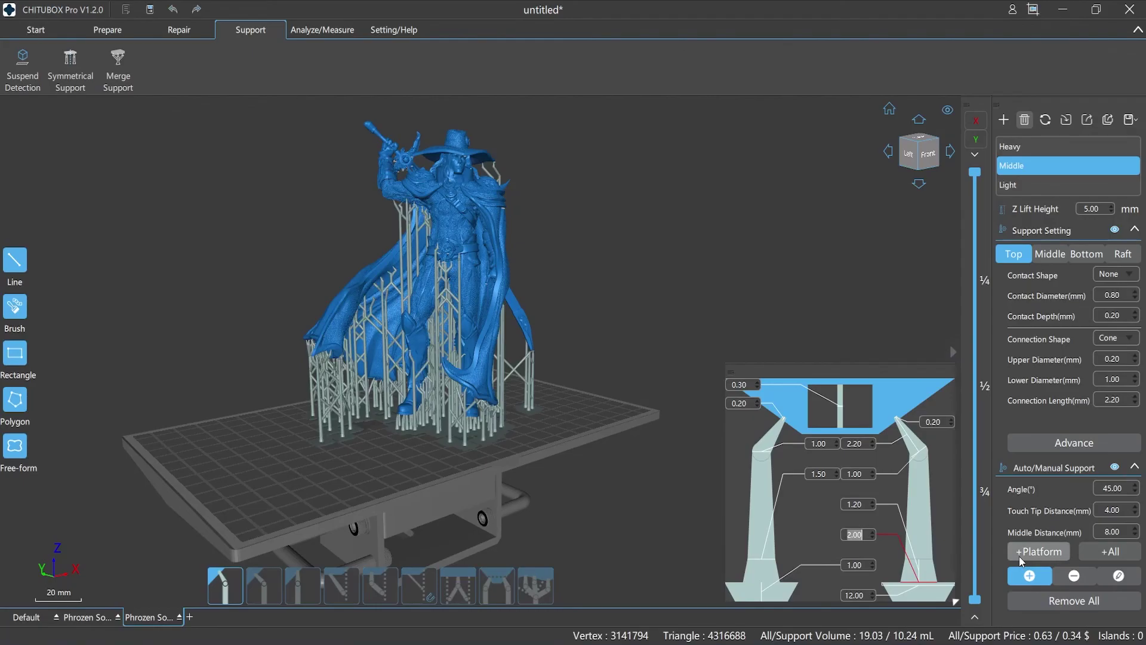
click(1028, 185)
Step: Set top contact 0.30, contact depth and upper diameter 0.20, raise bottom height, then support the whole figure
click(757, 387)
click(758, 405)
click(951, 424)
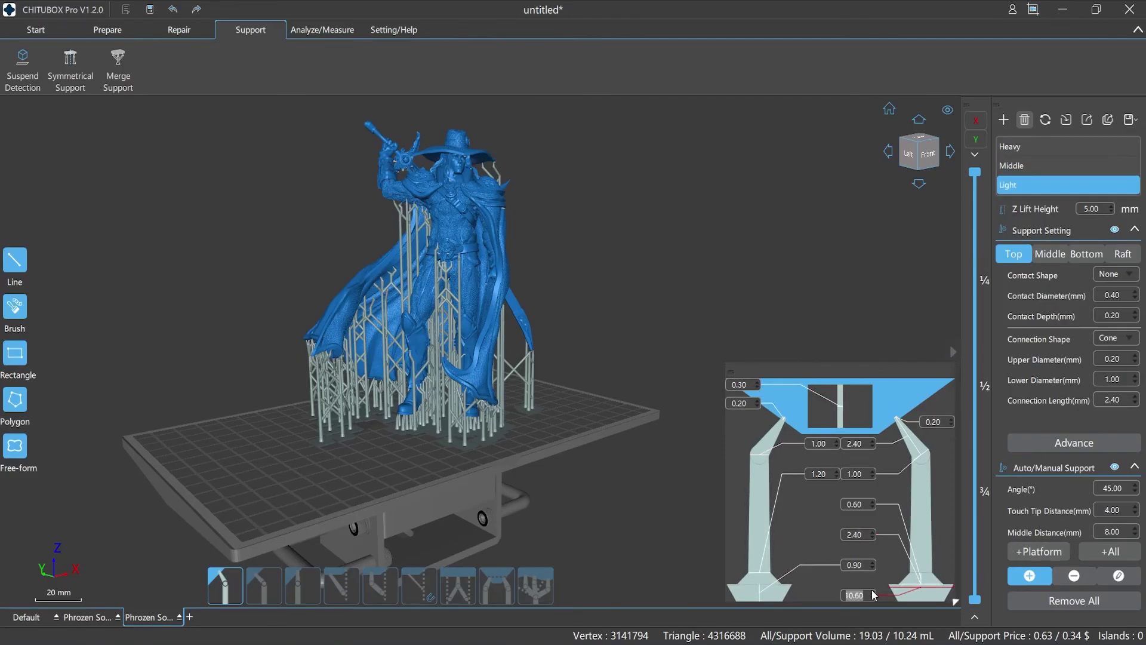
click(873, 593)
click(873, 592)
click(1099, 553)
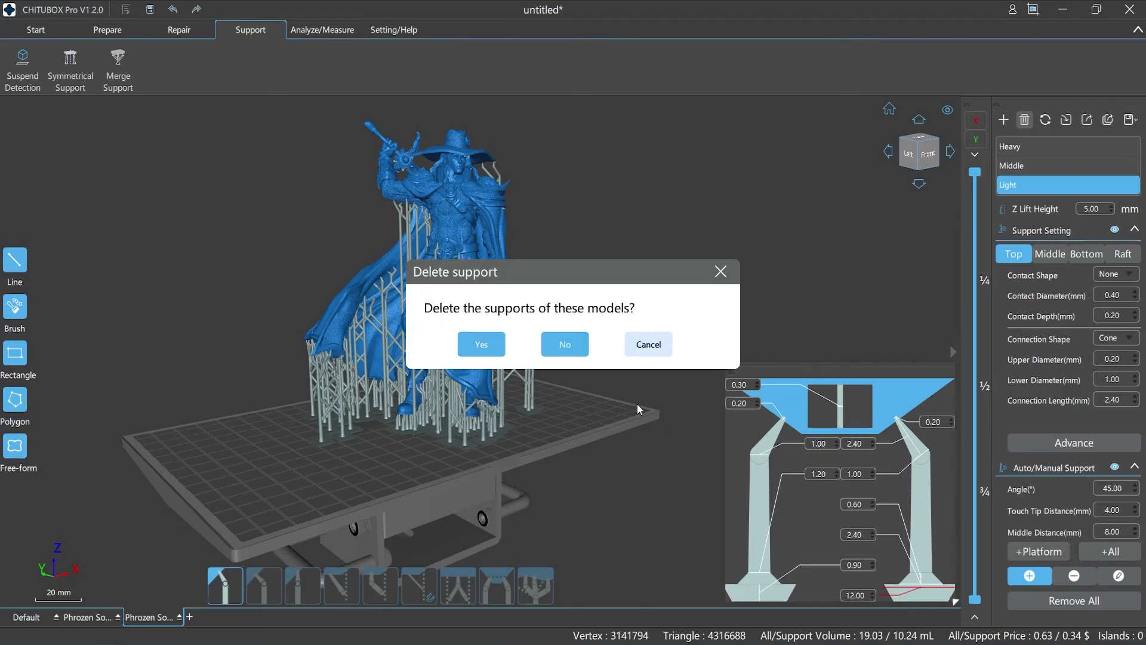